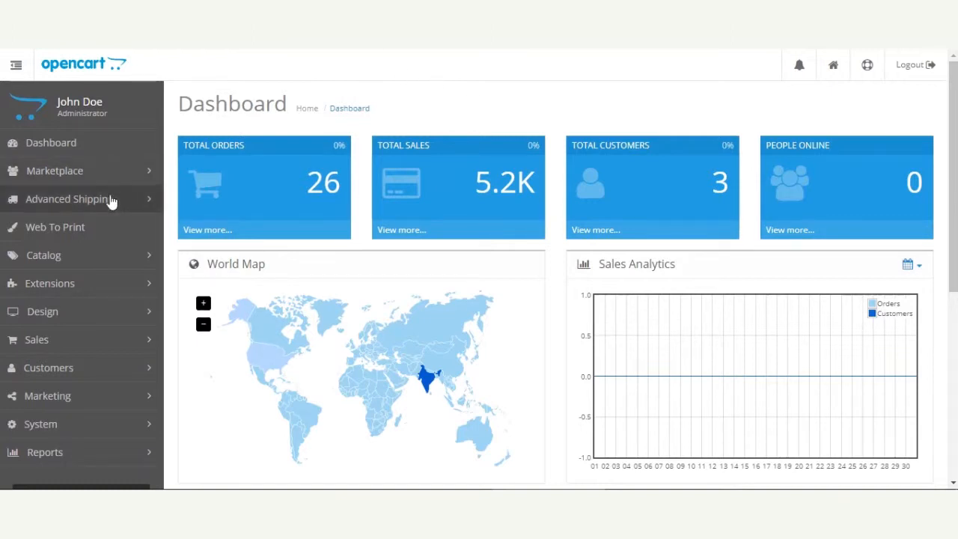
Open the extensions list and switch the extension type to Modules
left_click(107, 284)
left_click(78, 346)
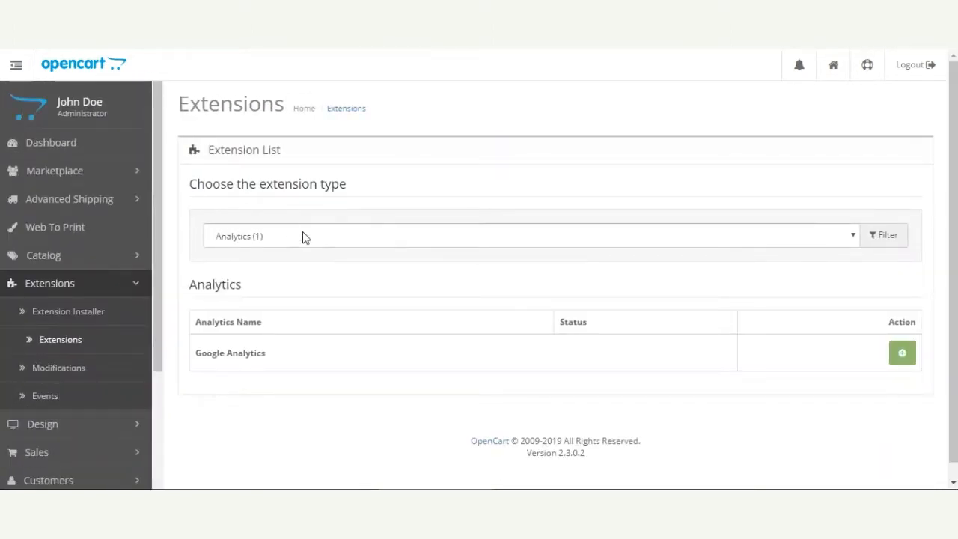
left_click(302, 235)
left_click(268, 318)
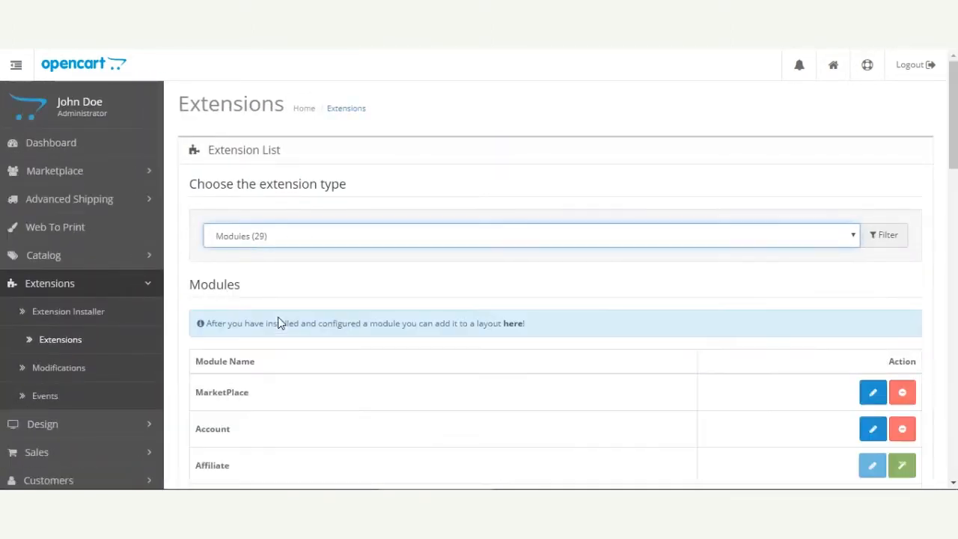
Search the modules list for "web to" and open the Marketplace Web To Print module for editing
scroll(278, 317, "down", 2)
key("ctrl+f")
type("we")
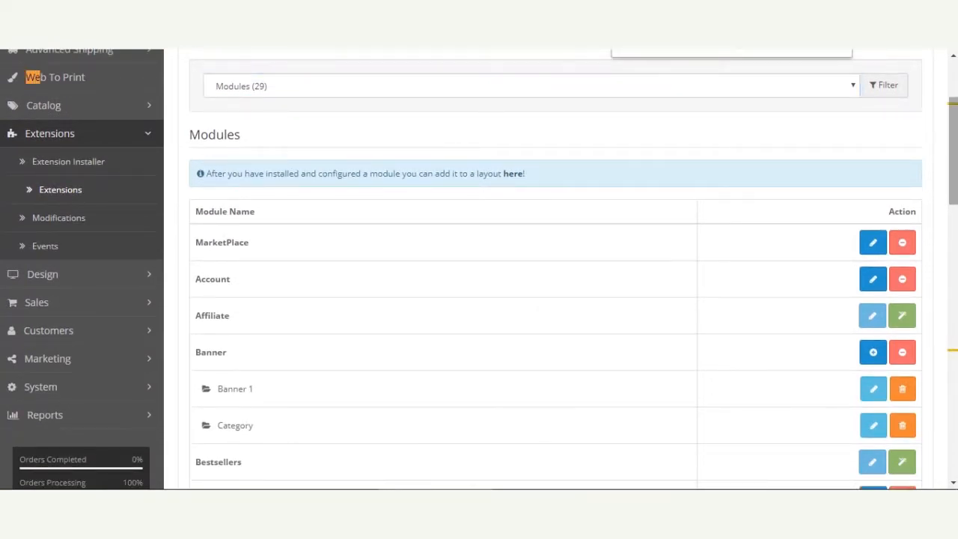
type("b to")
key("Return")
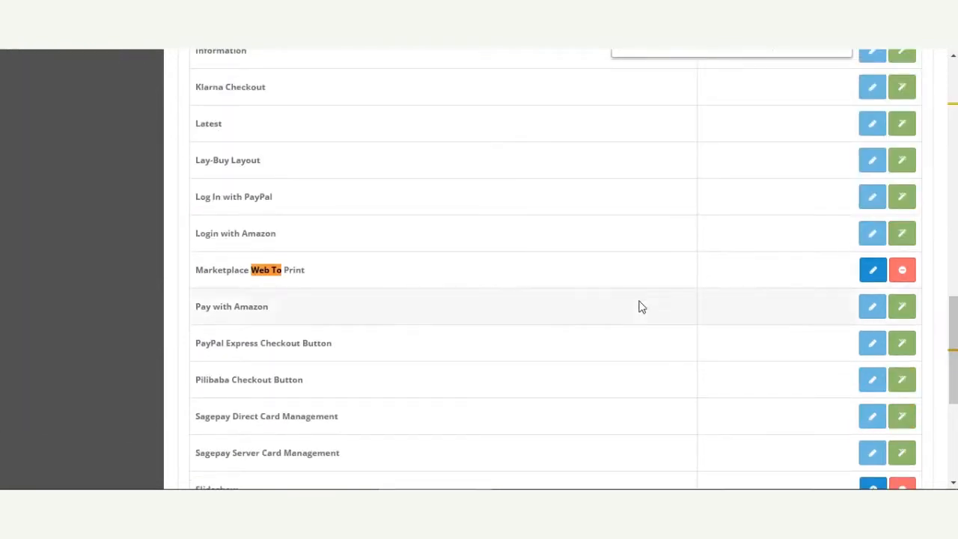
left_click(874, 272)
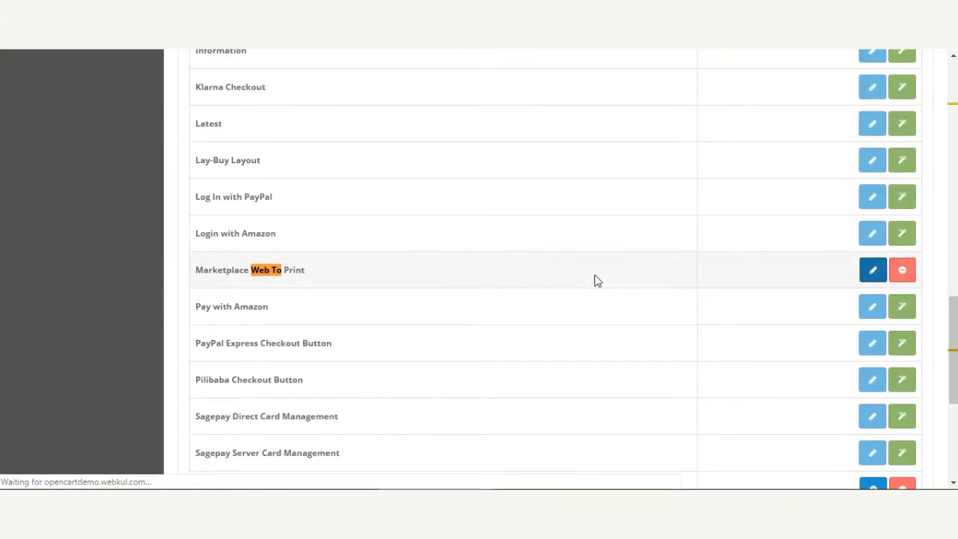
Set the Marketplace Web To Print module's Status to Disabled
left_click_drag(180, 104, 431, 105)
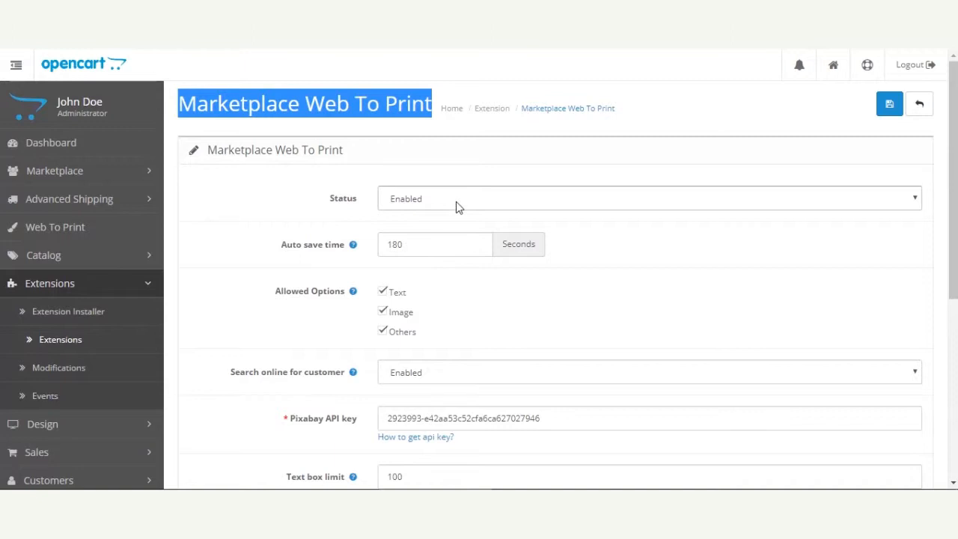
left_click(408, 202)
left_click(417, 219)
left_click(298, 214)
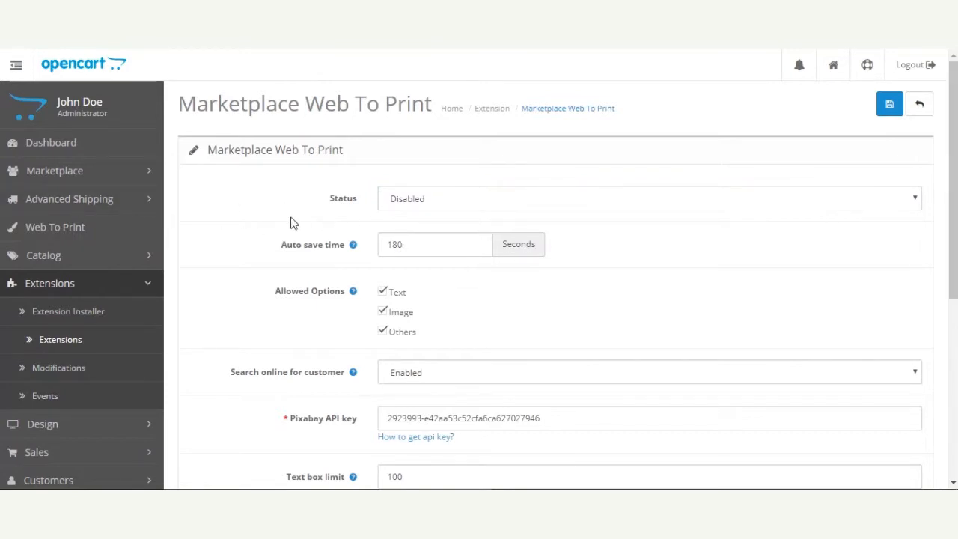
Examine the Auto save time, Allowed Options and Search online for customer settings
left_click_drag(297, 248, 335, 249)
left_click(332, 264)
left_click_drag(283, 248, 346, 251)
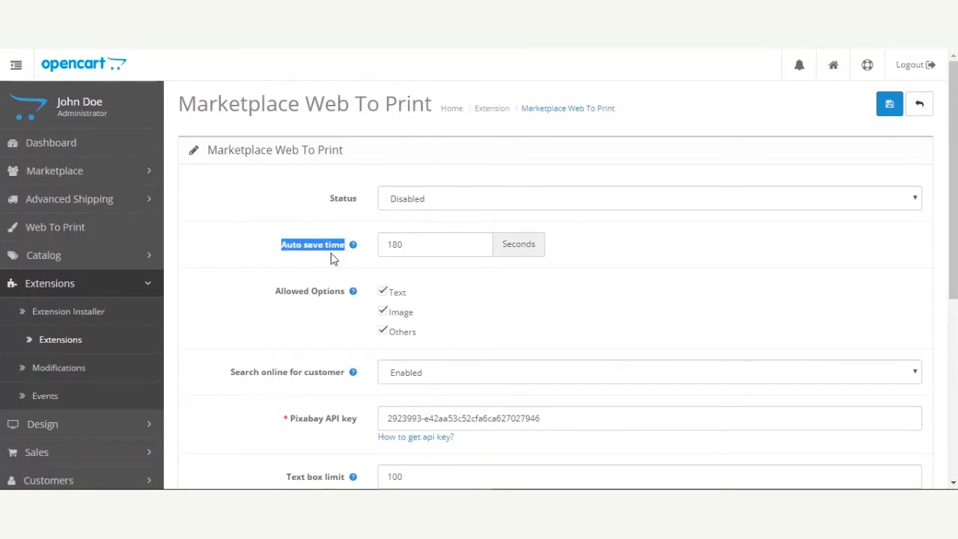
left_click(341, 263)
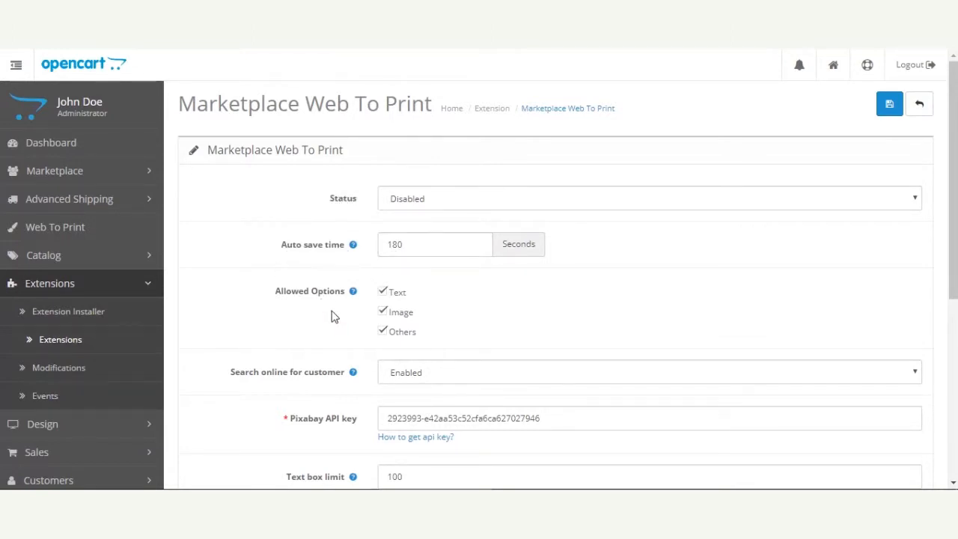
mouse_move(321, 299)
scroll(870, 267, "down", 1)
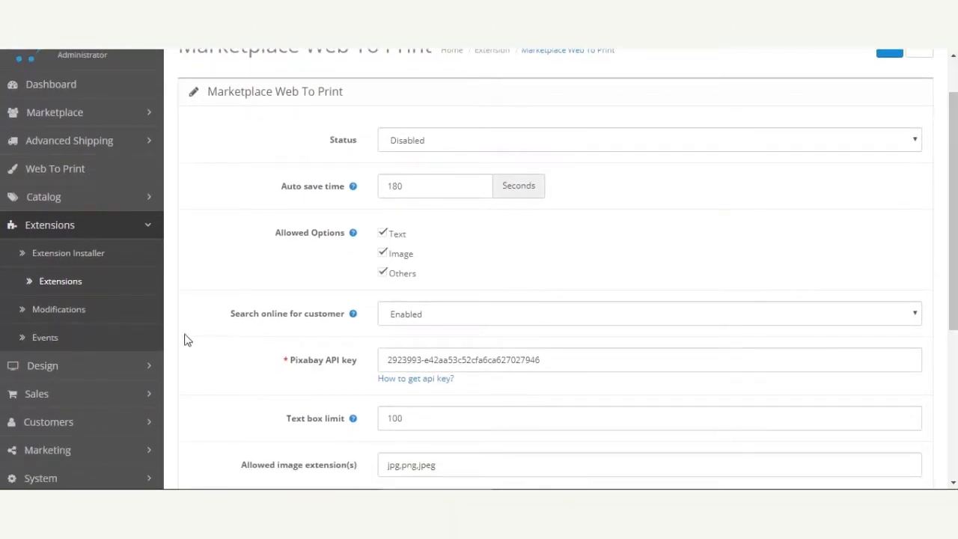
left_click_drag(232, 320, 344, 319)
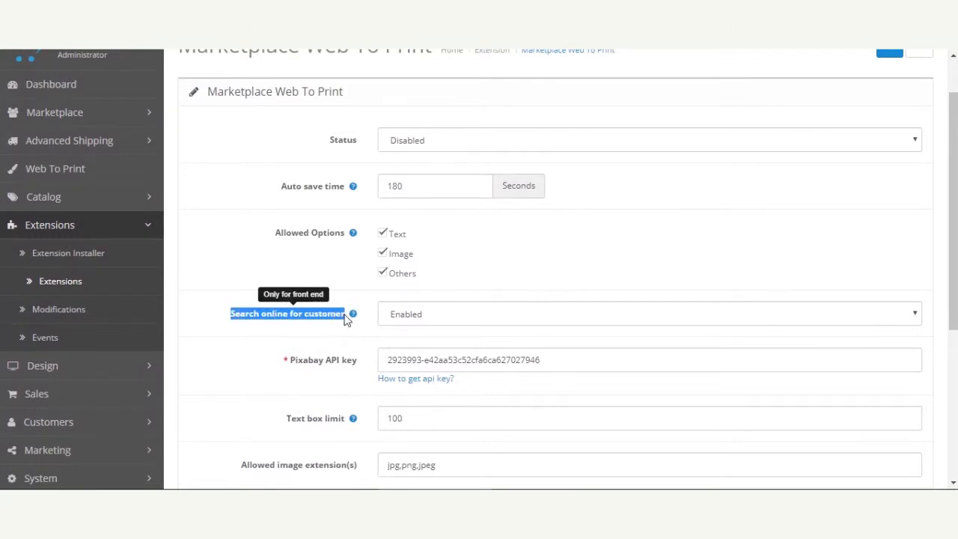
left_click(346, 338)
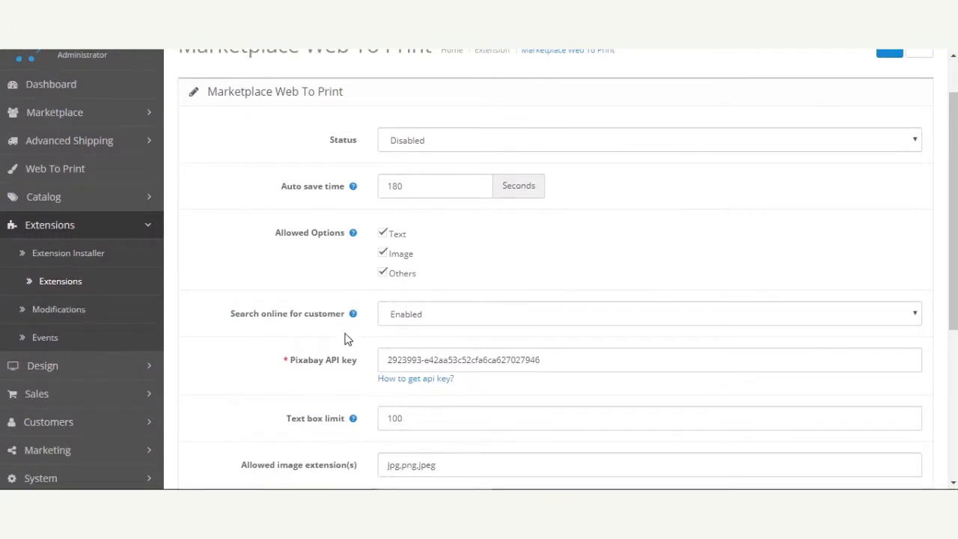
left_click(428, 324)
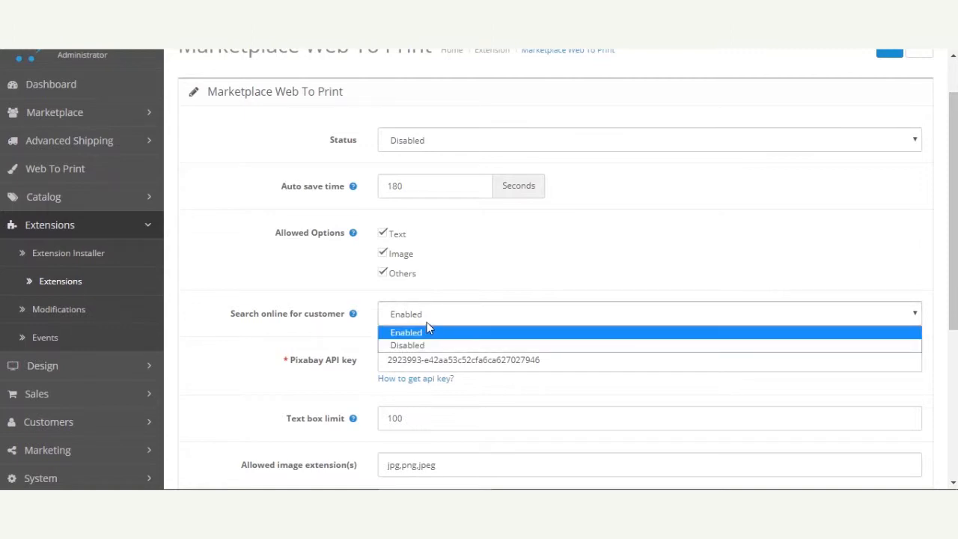
left_click(337, 344)
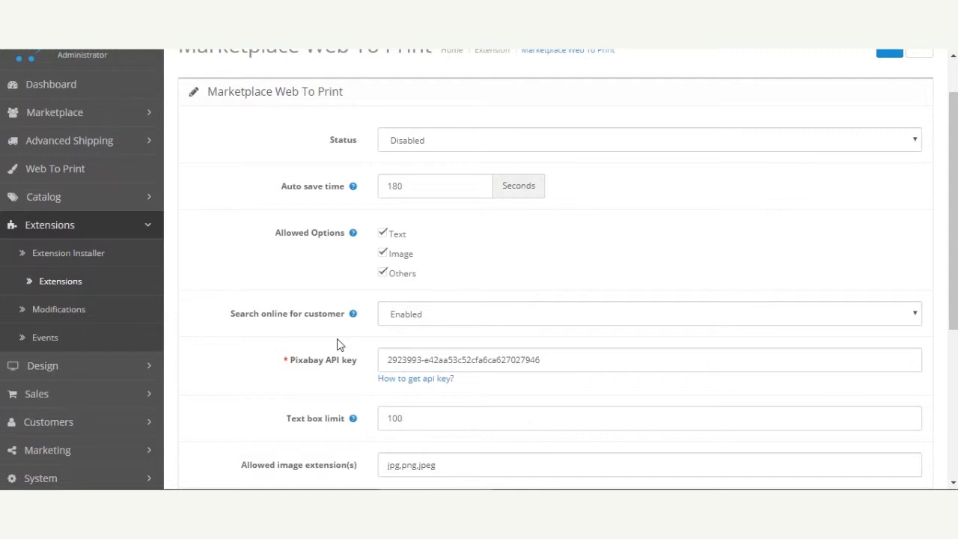
Examine the Pixabay API key field and its help link
scroll(389, 400, "down", 1)
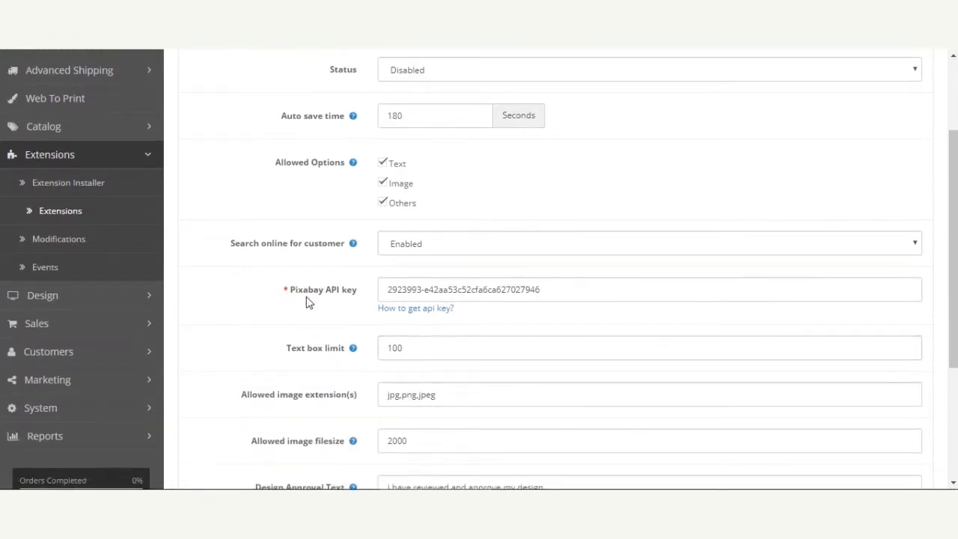
left_click_drag(299, 291, 354, 316)
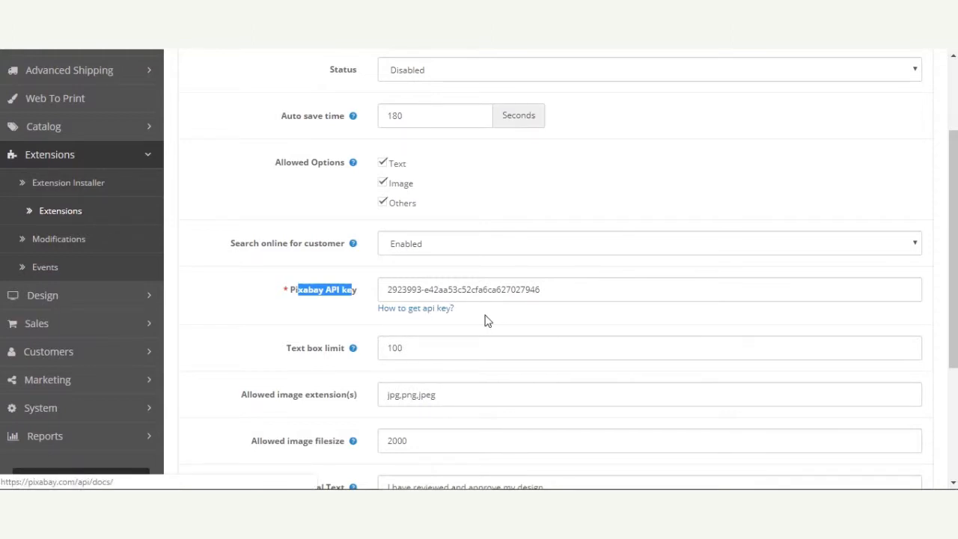
left_click(409, 316)
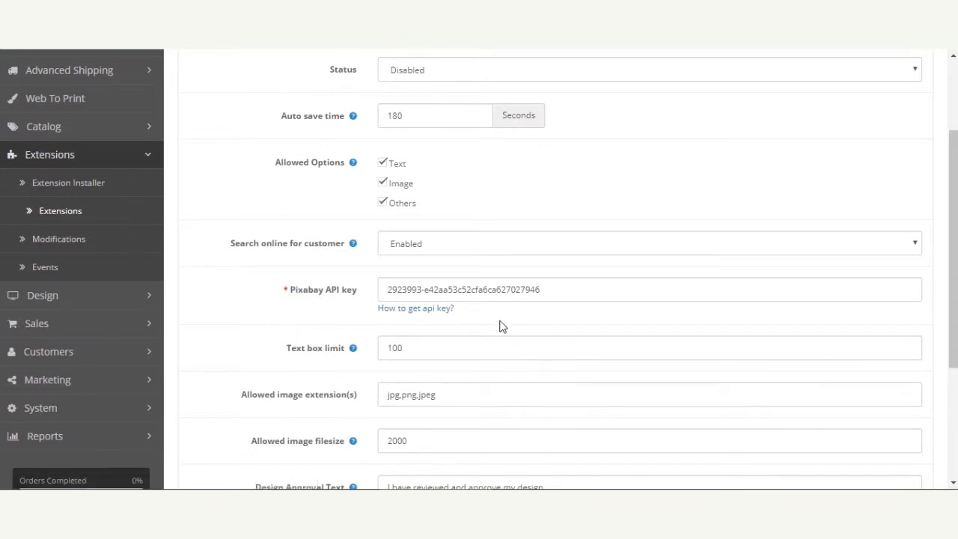
left_click_drag(297, 290, 347, 289)
left_click(333, 297)
left_click_drag(540, 288, 387, 289)
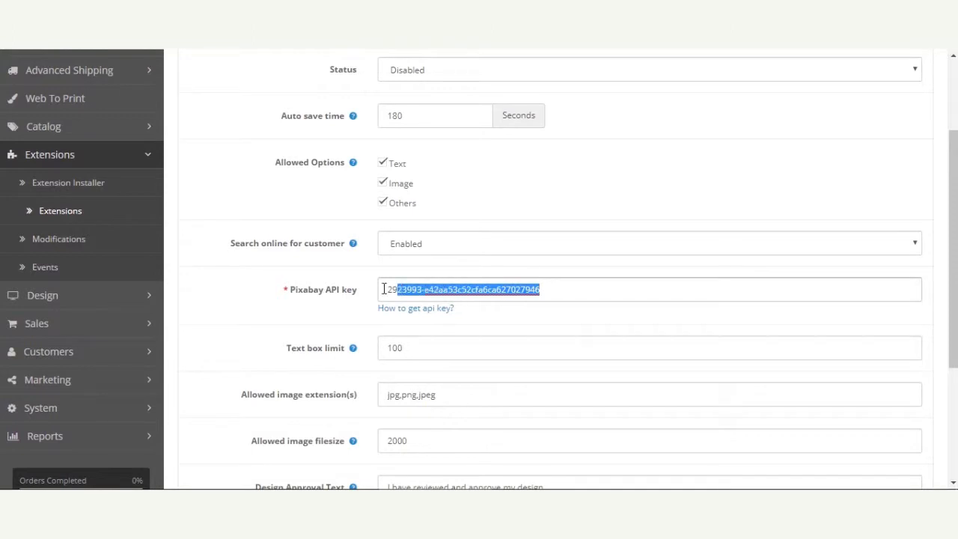
left_click(293, 317)
Examine the Text box limit, Allowed image extension(s) and Allowed image filesize settings
scroll(333, 355, "down", 1)
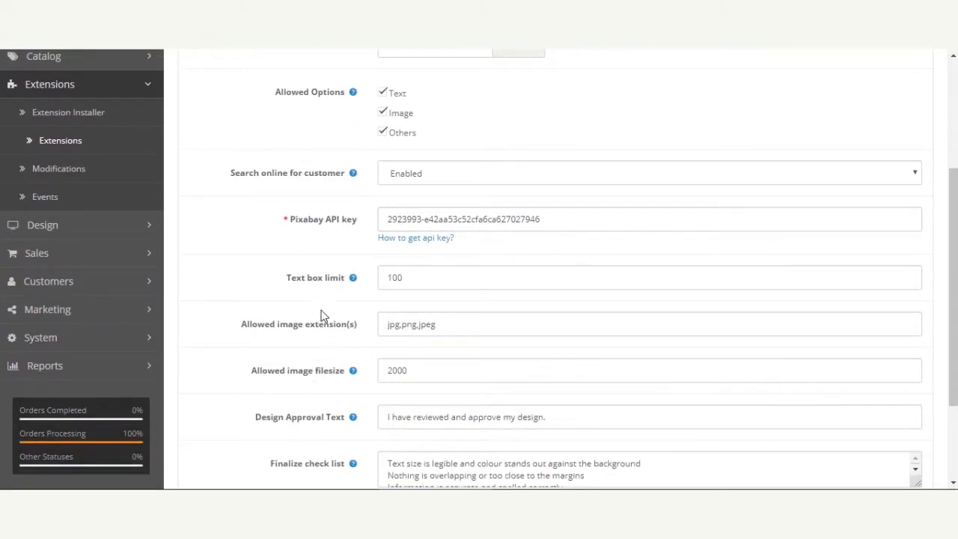
left_click_drag(300, 284, 340, 310)
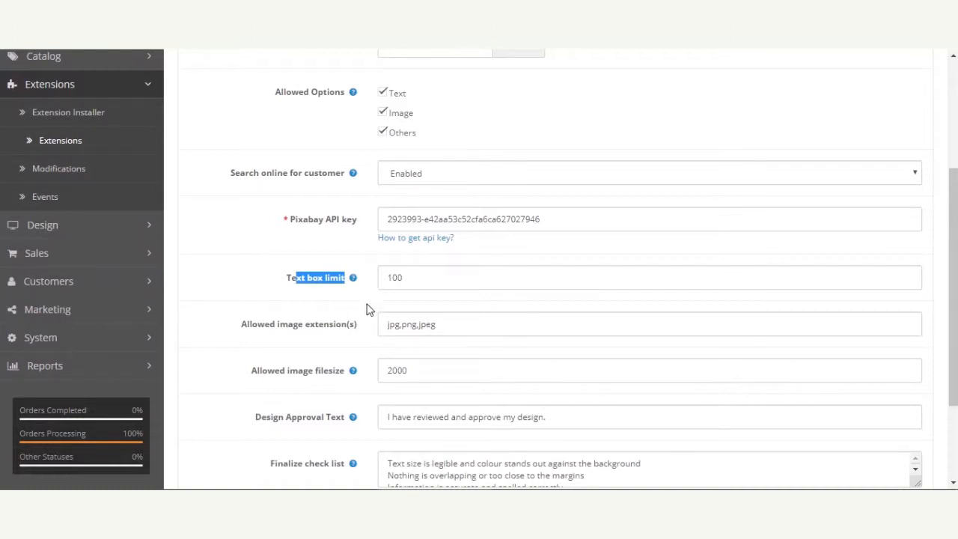
left_click(366, 303)
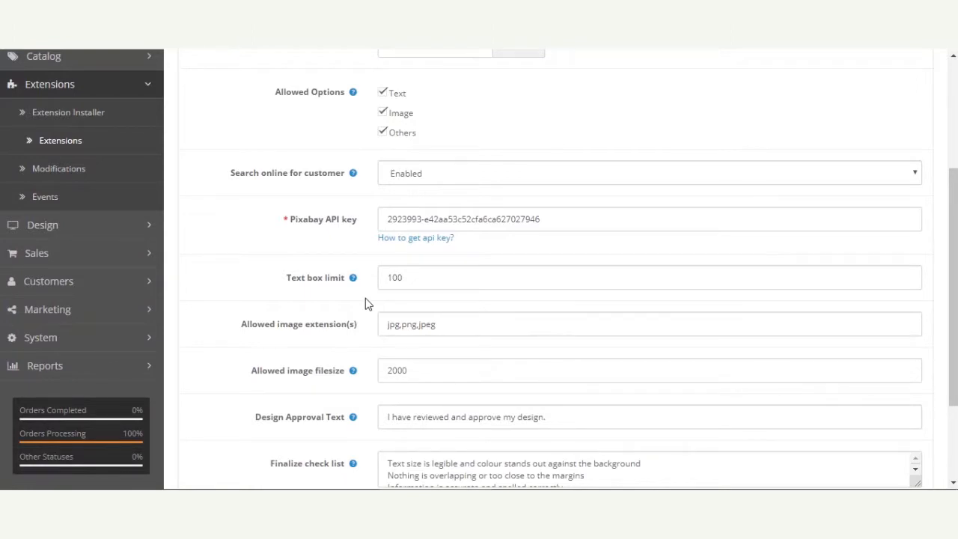
left_click_drag(400, 278, 359, 285)
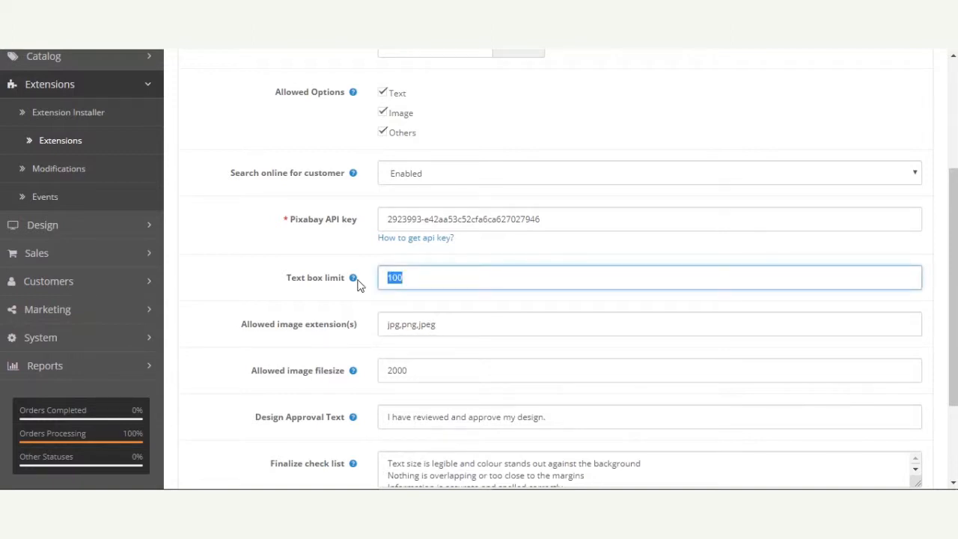
left_click(367, 313)
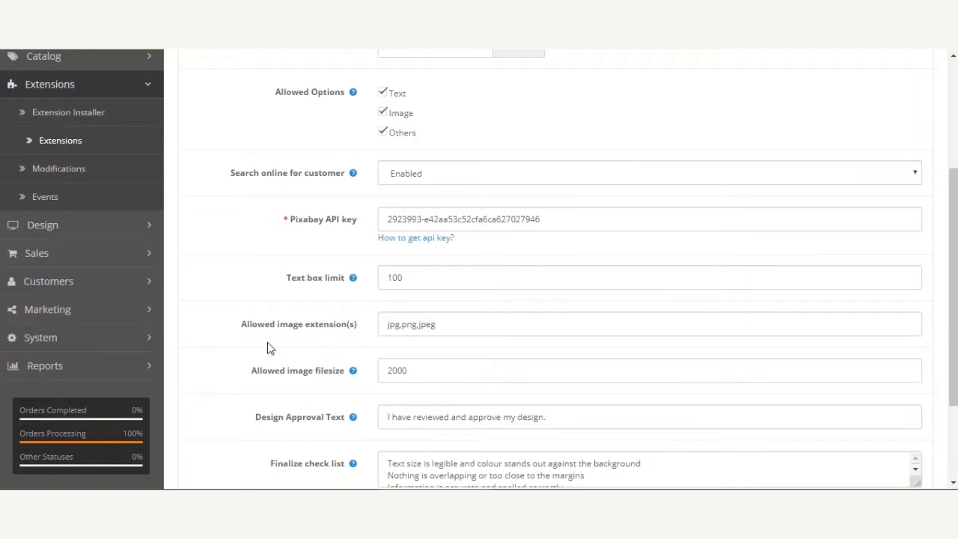
left_click_drag(241, 329, 343, 326)
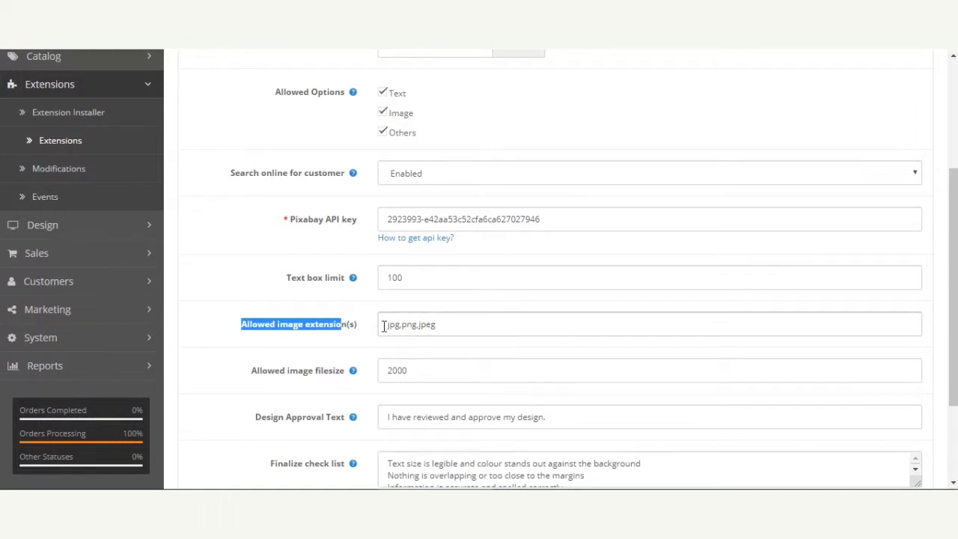
left_click_drag(384, 326, 447, 324)
left_click(456, 326)
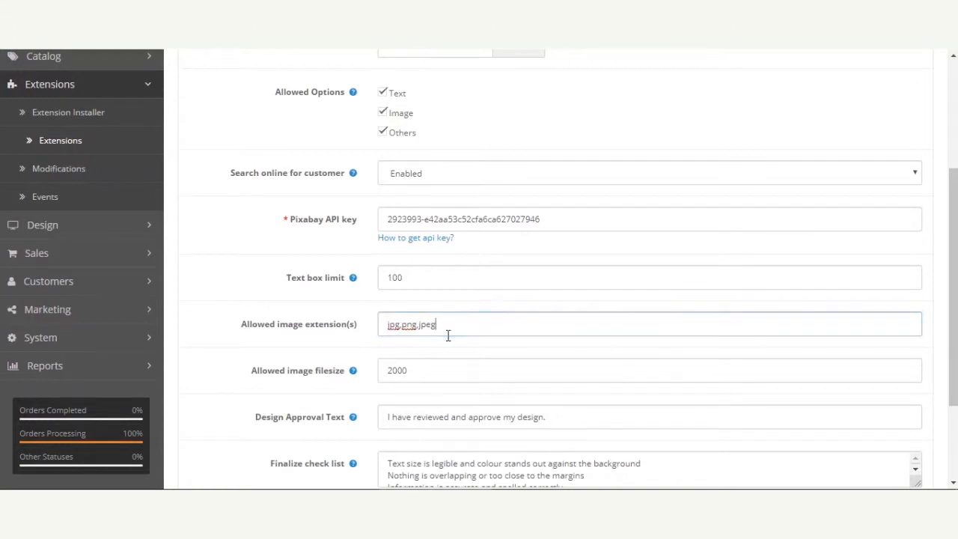
left_click(389, 324)
left_click(428, 326)
left_click(459, 322)
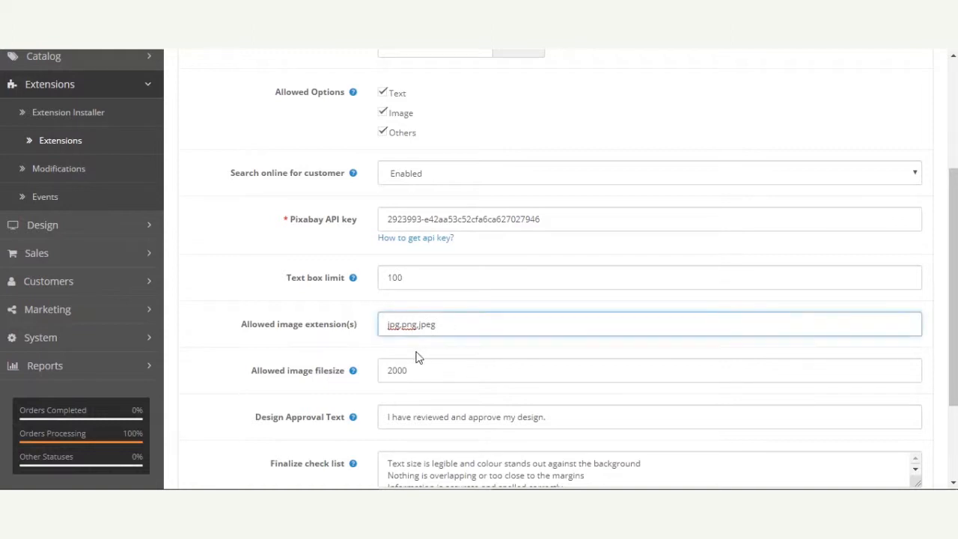
left_click_drag(259, 377, 346, 372)
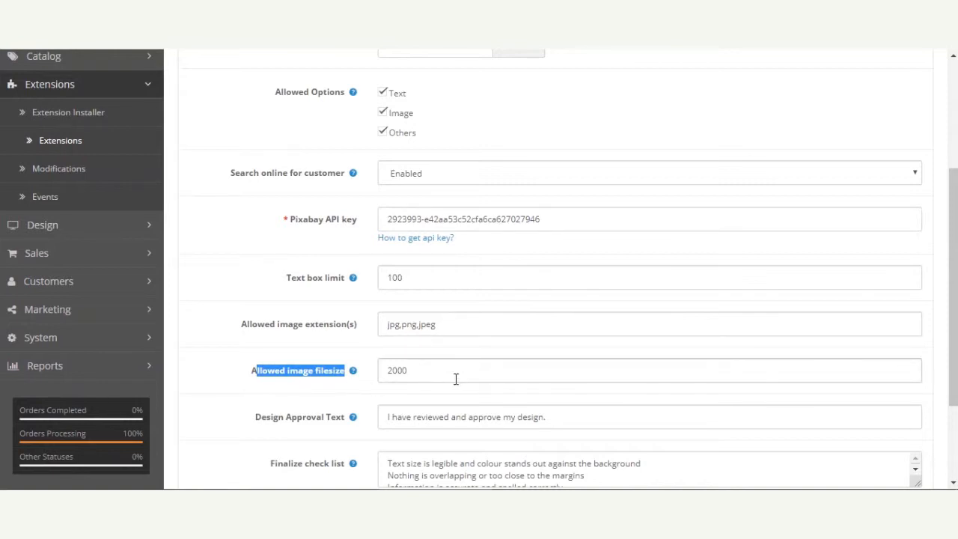
left_click(405, 400)
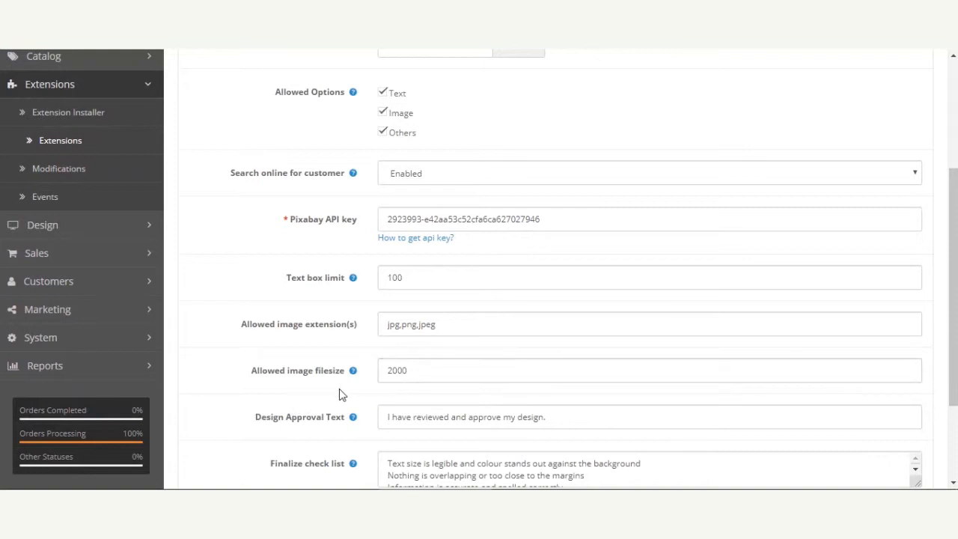
Examine the Design Approval Text and Finalize check list entries
scroll(331, 399, "down", 3)
left_click_drag(255, 287, 342, 292)
left_click(344, 299)
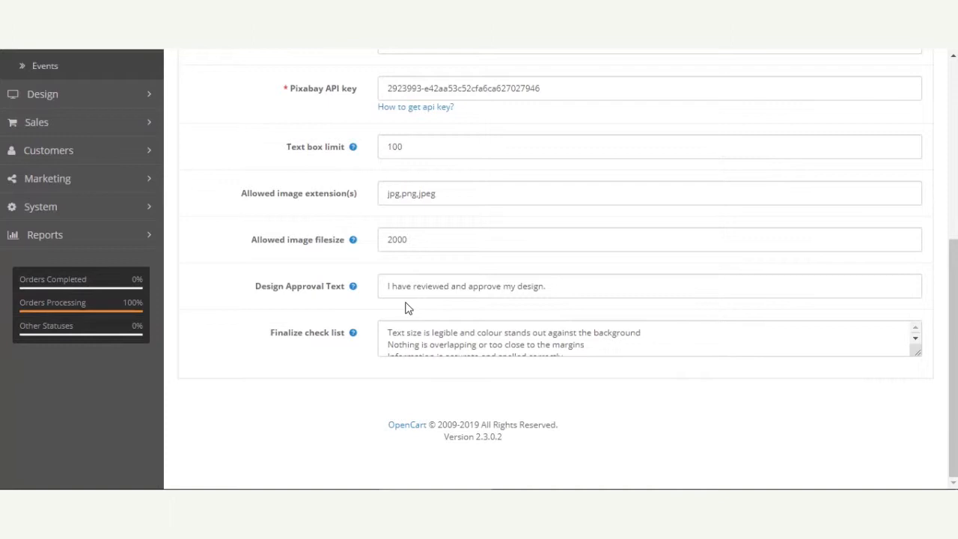
left_click_drag(567, 283, 294, 303)
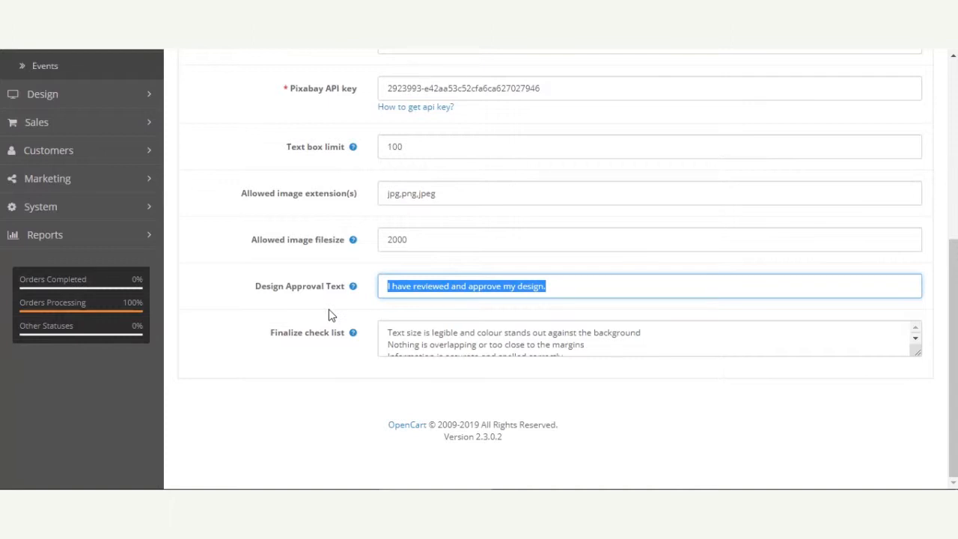
left_click(550, 286)
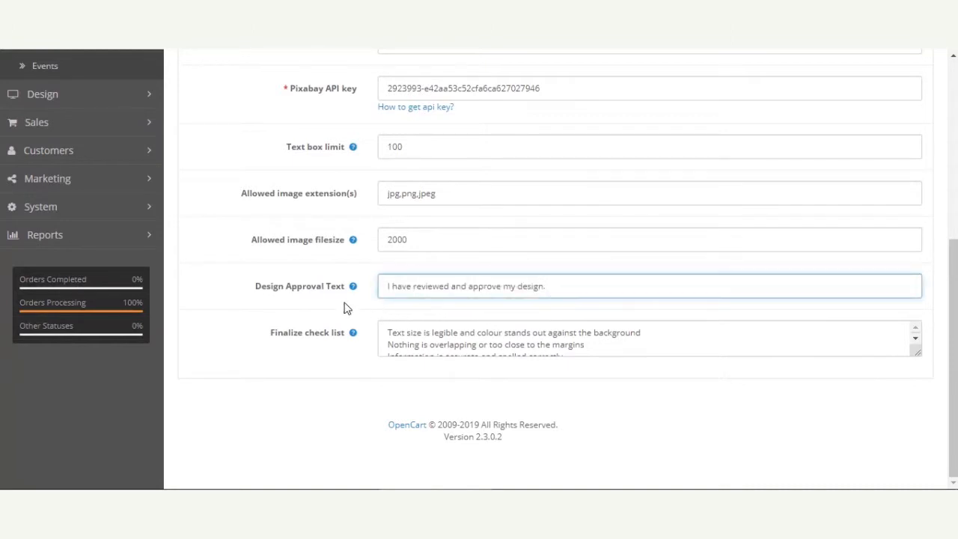
left_click_drag(551, 287, 367, 287)
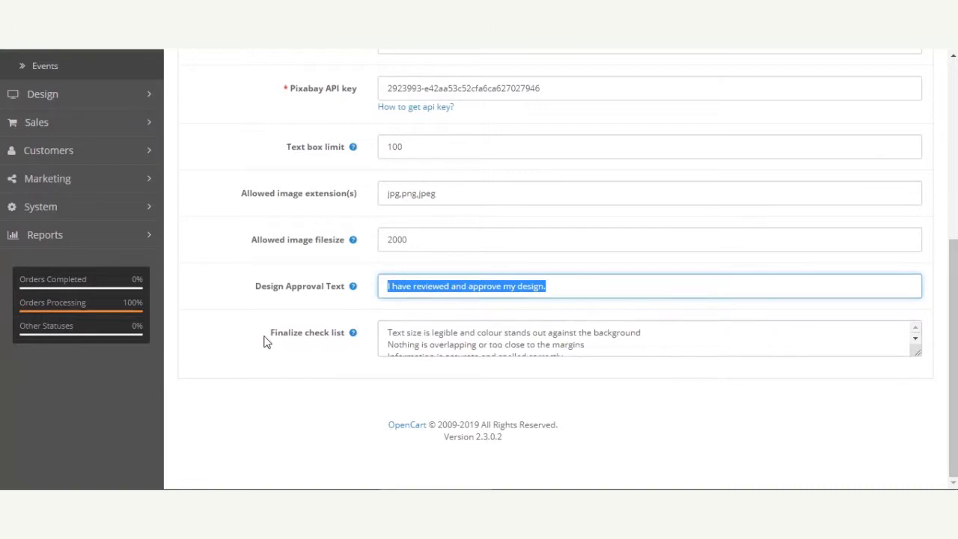
left_click_drag(271, 339, 337, 345)
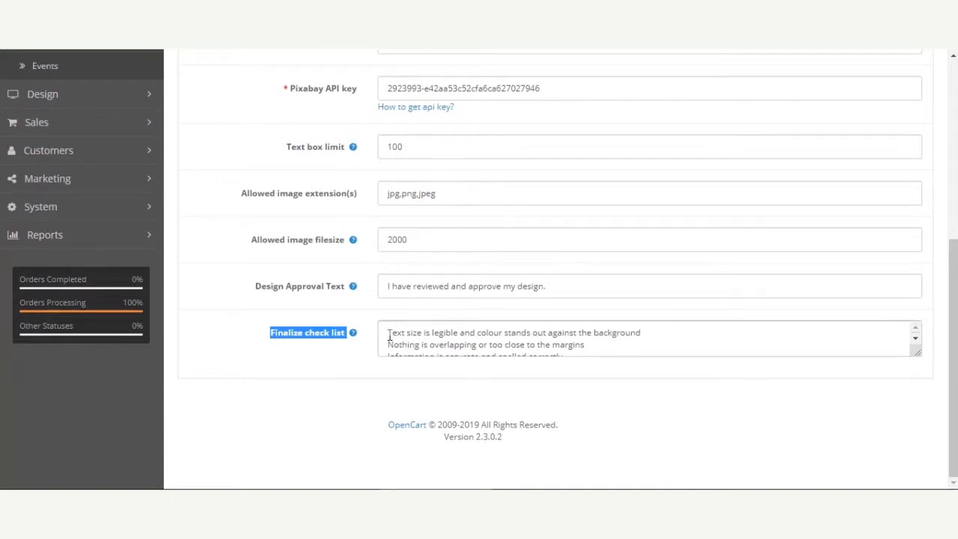
left_click_drag(386, 332, 588, 346)
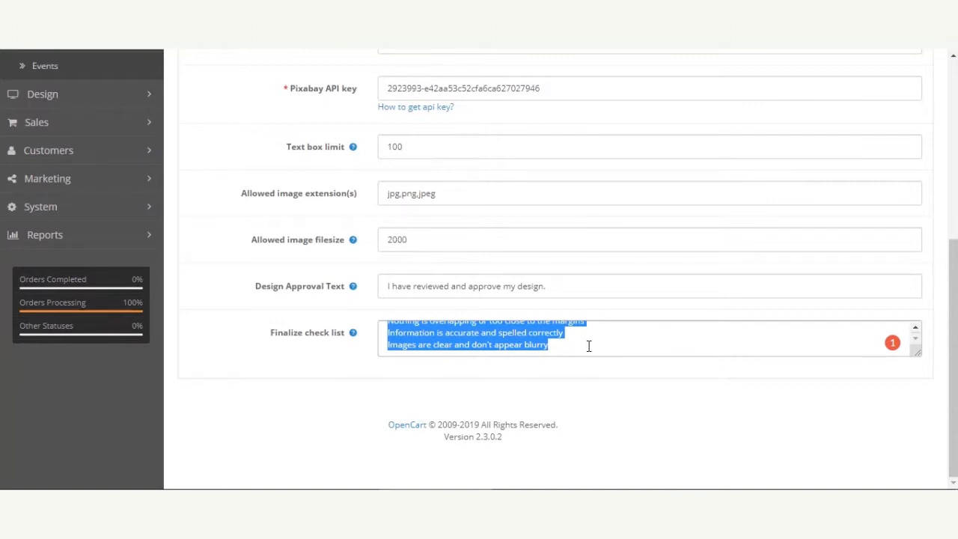
left_click(588, 345)
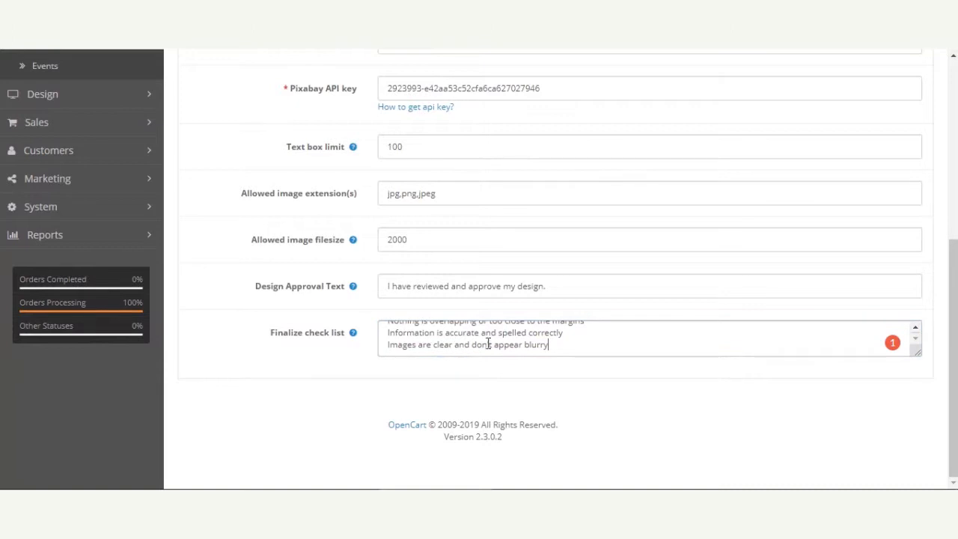
Select the Finalize check list text to review all of its entries
left_click_drag(555, 344, 374, 317)
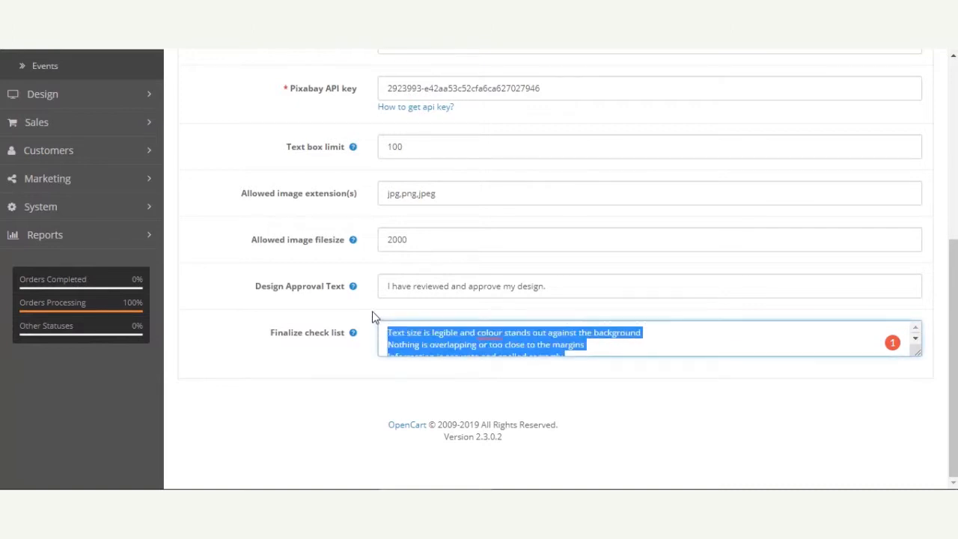
left_click(590, 345)
left_click(789, 340)
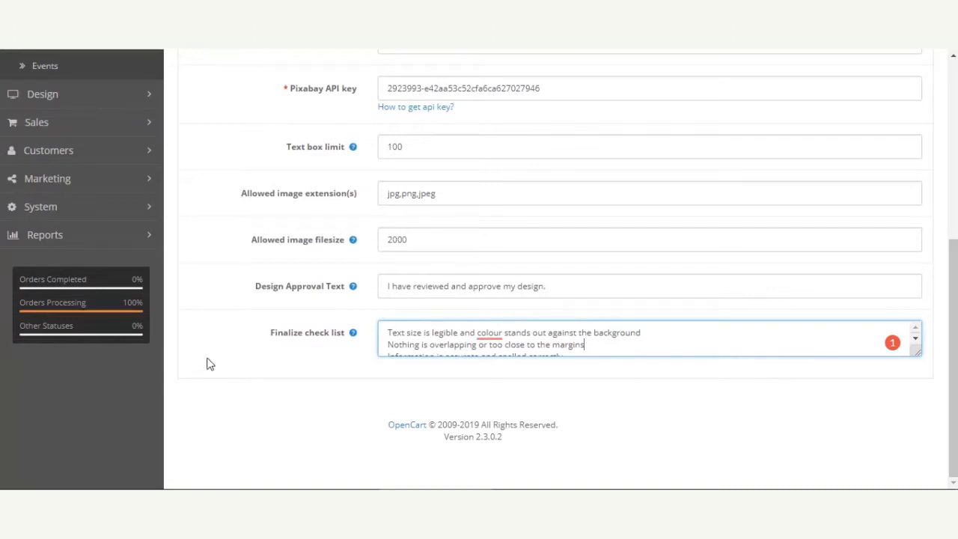
Set the module Status to Enabled and save the Marketplace Web To Print settings
scroll(285, 387, "up", 5)
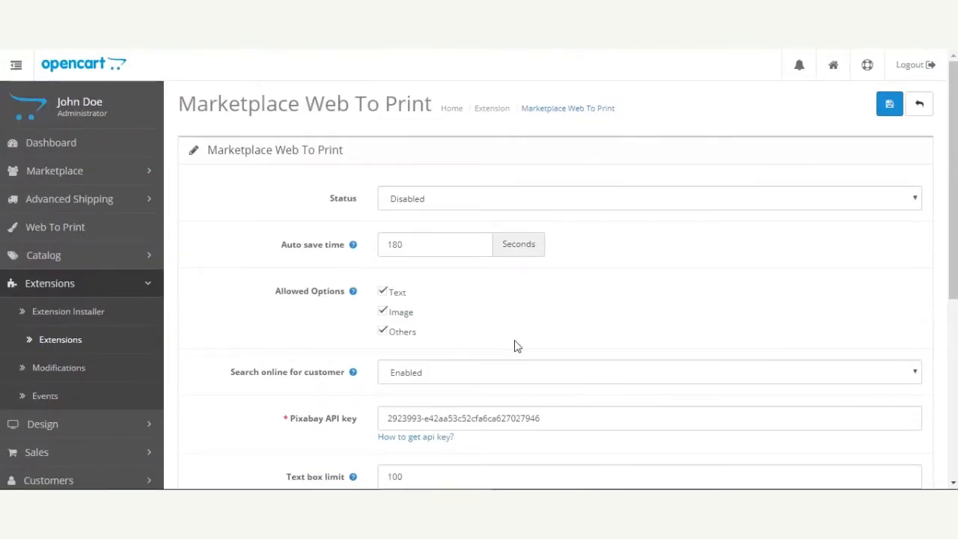
left_click_drag(952, 181, 952, 219)
scroll(651, 315, "up", 1)
scroll(649, 315, "up", 1)
left_click(487, 199)
left_click(483, 228)
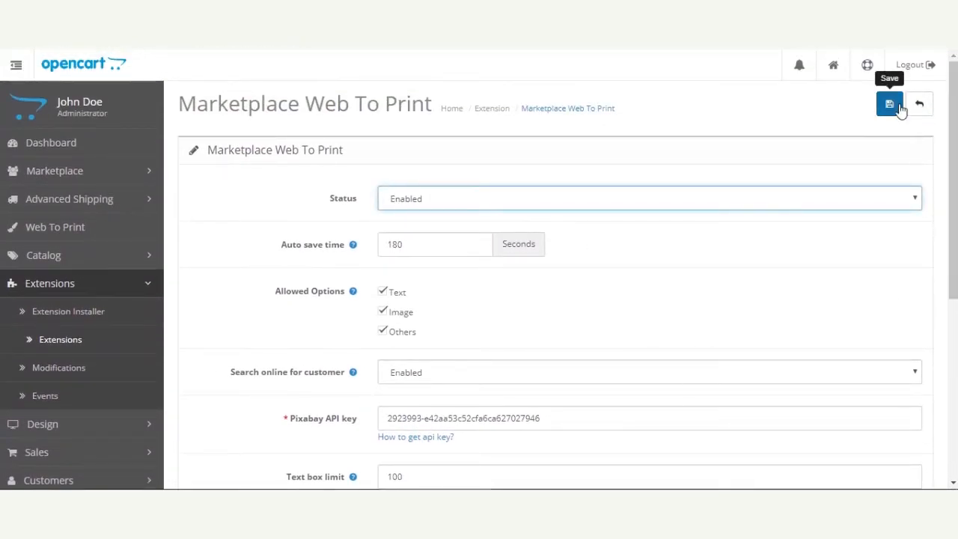
left_click(891, 104)
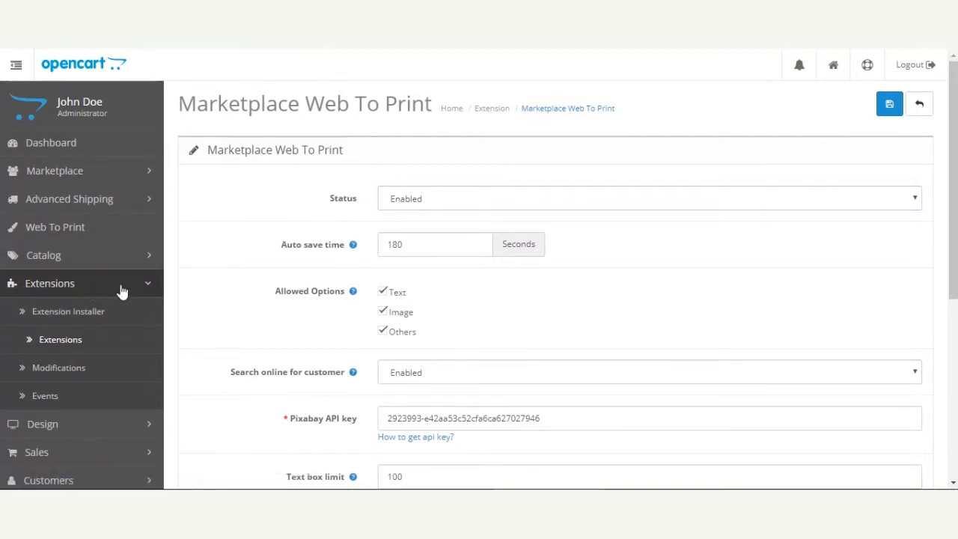
left_click(149, 288)
left_click_drag(179, 101, 459, 105)
left_click(409, 139)
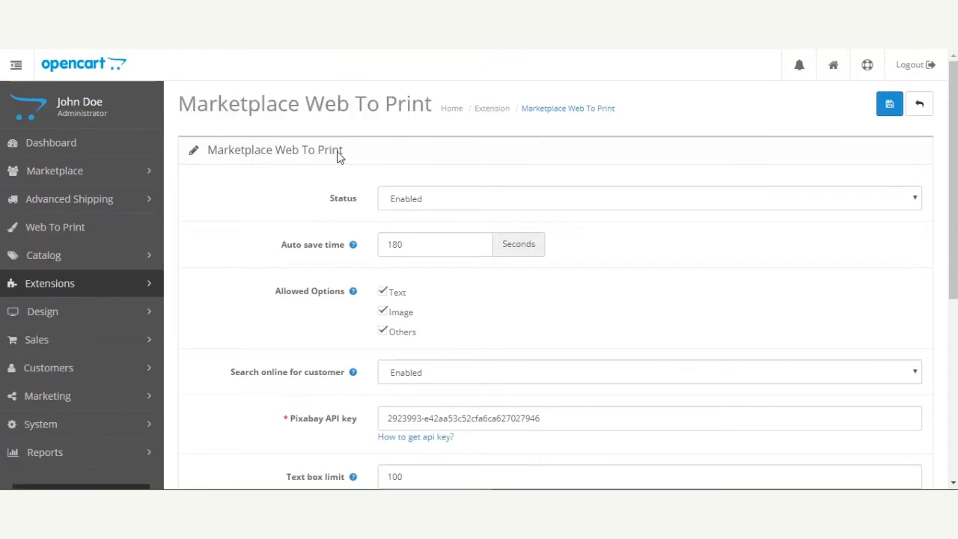
scroll(340, 325, "down", 1)
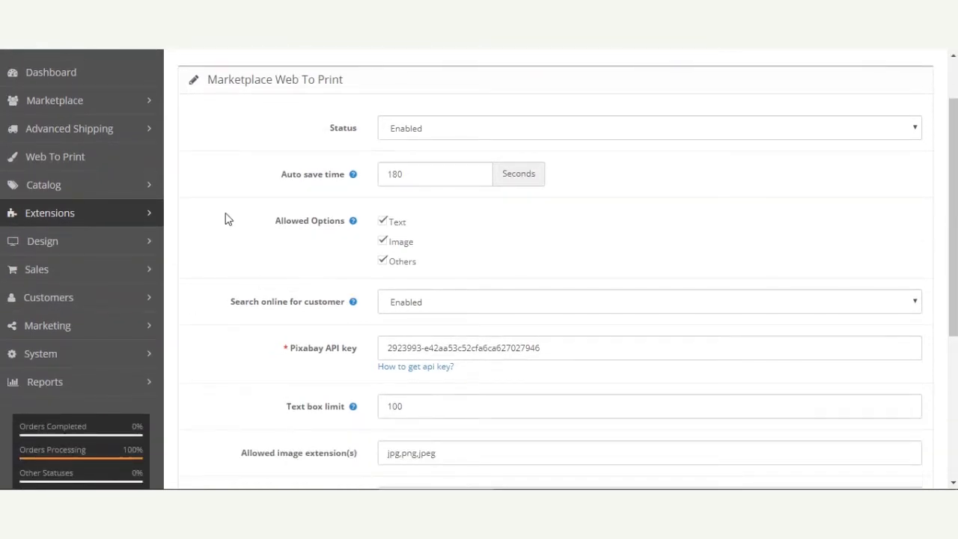
scroll(220, 263, "up", 1)
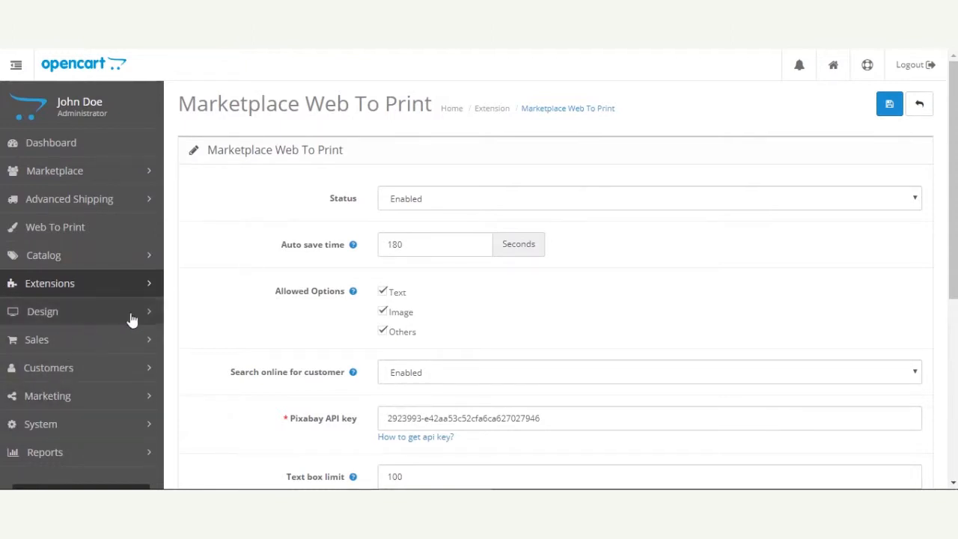
Open the Web To Print template list and review the existing templates
left_click(65, 236)
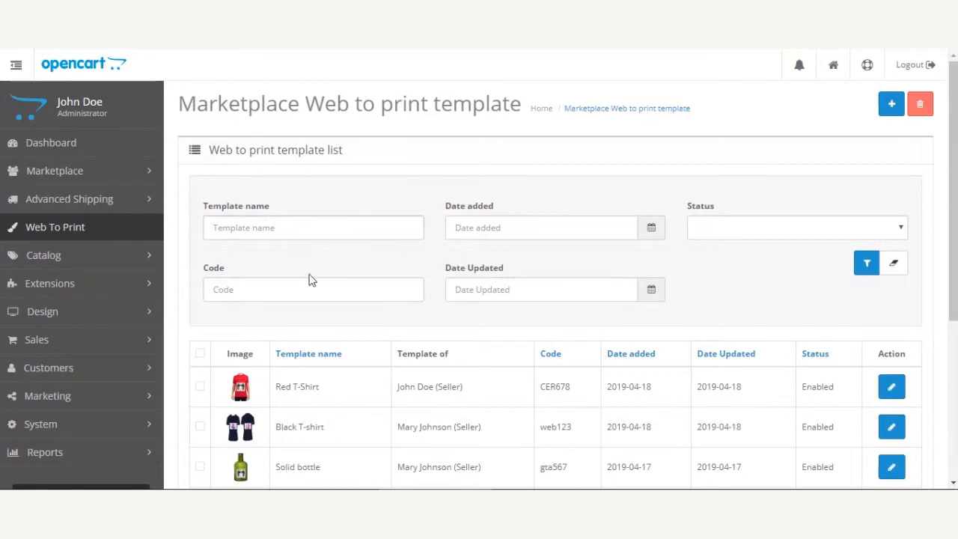
left_click_drag(953, 204, 952, 247)
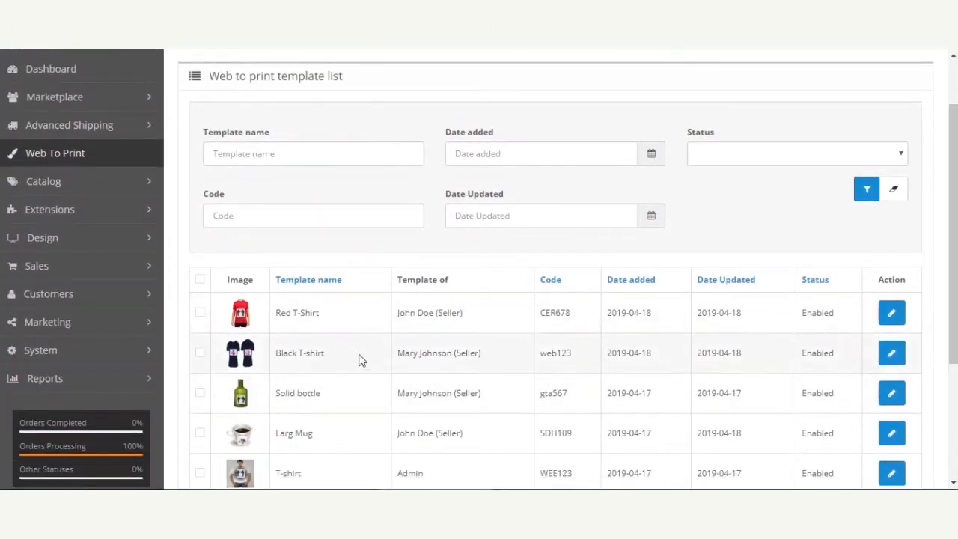
double_click(444, 315)
left_click(417, 333)
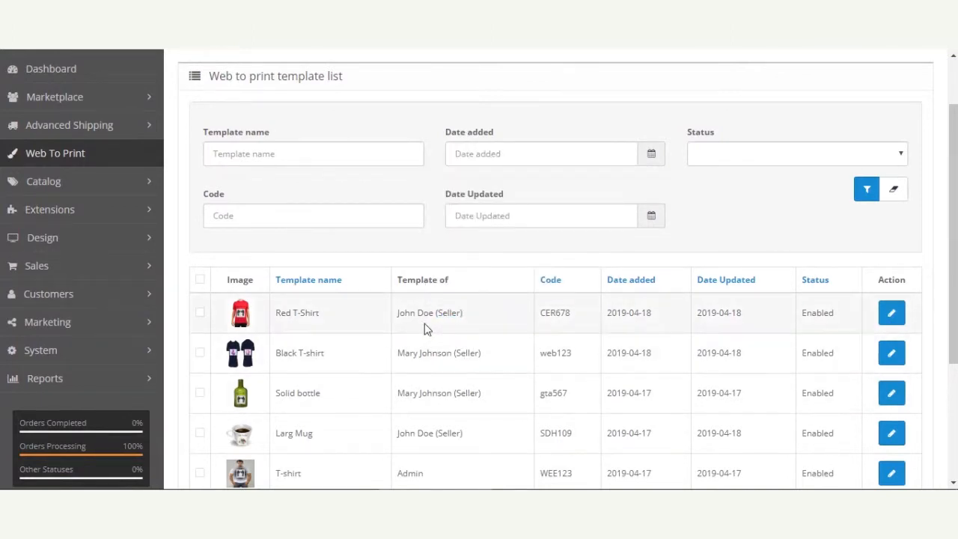
scroll(474, 414, "down", 1)
left_click_drag(403, 211, 457, 212)
left_click(492, 215)
scroll(446, 267, "down", 2)
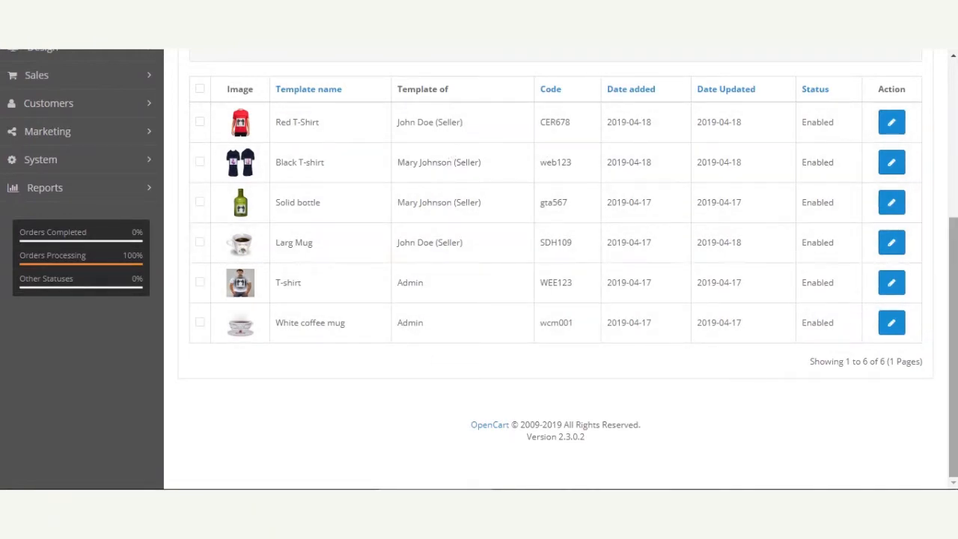
scroll(449, 154, "up", 4)
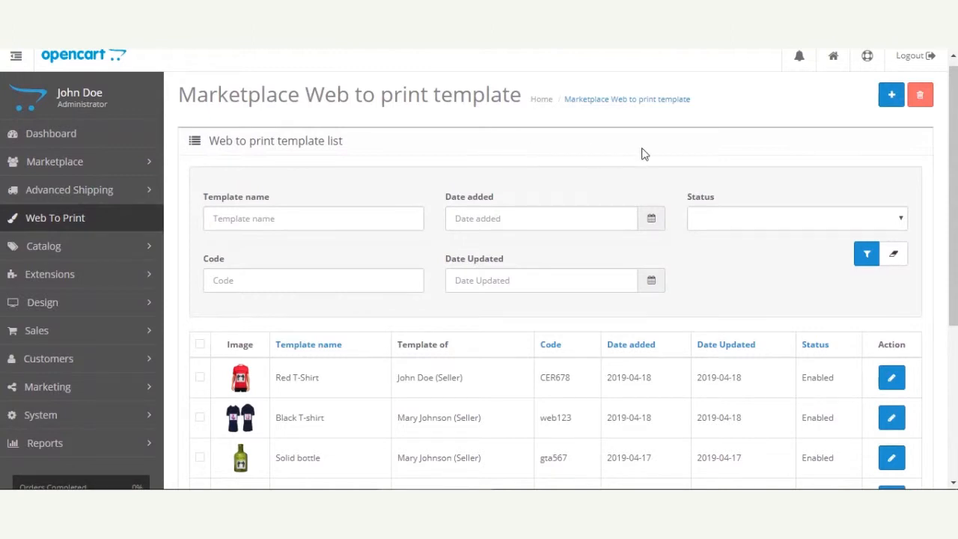
Add a new template named iphone cover with code iphone cover and start its setup
left_click(891, 96)
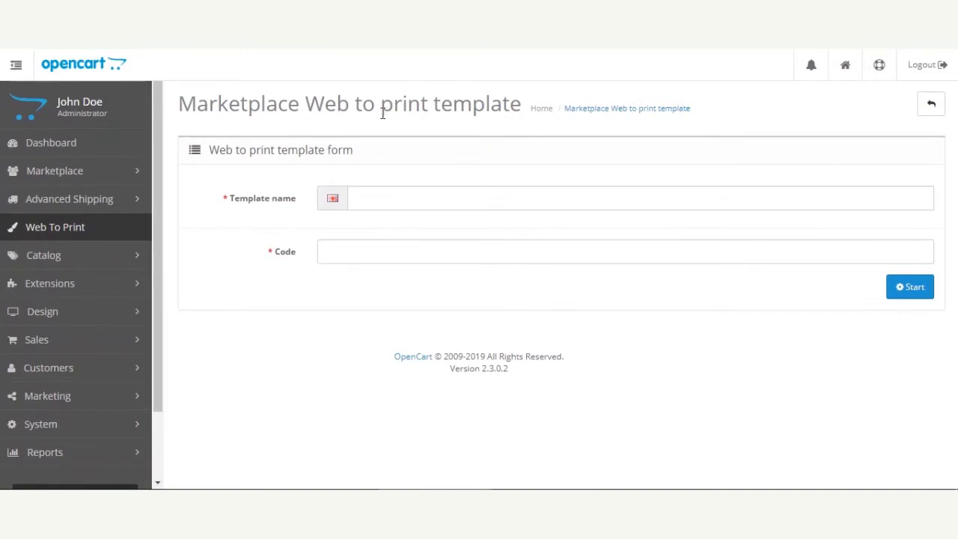
left_click(423, 200)
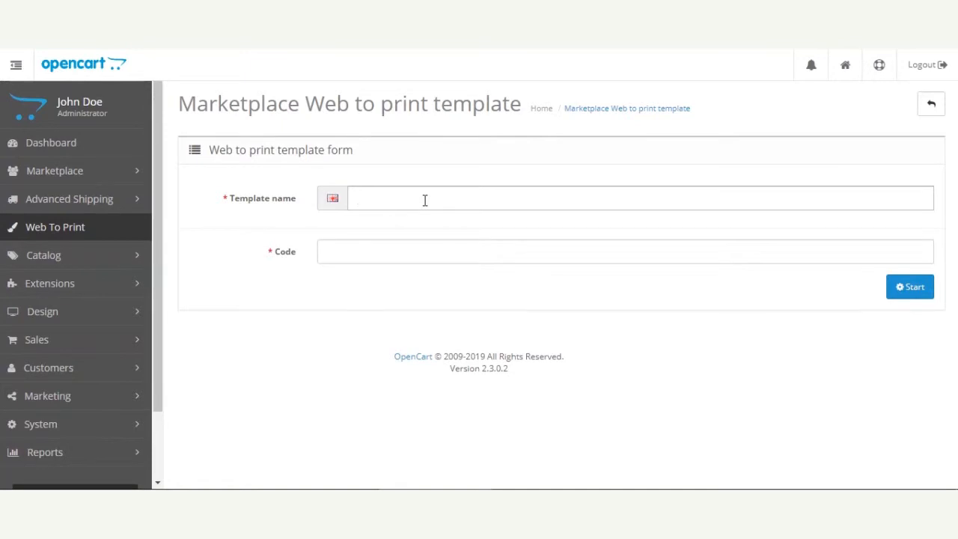
type("iphone co")
type("c")
type("ver")
left_click(354, 256)
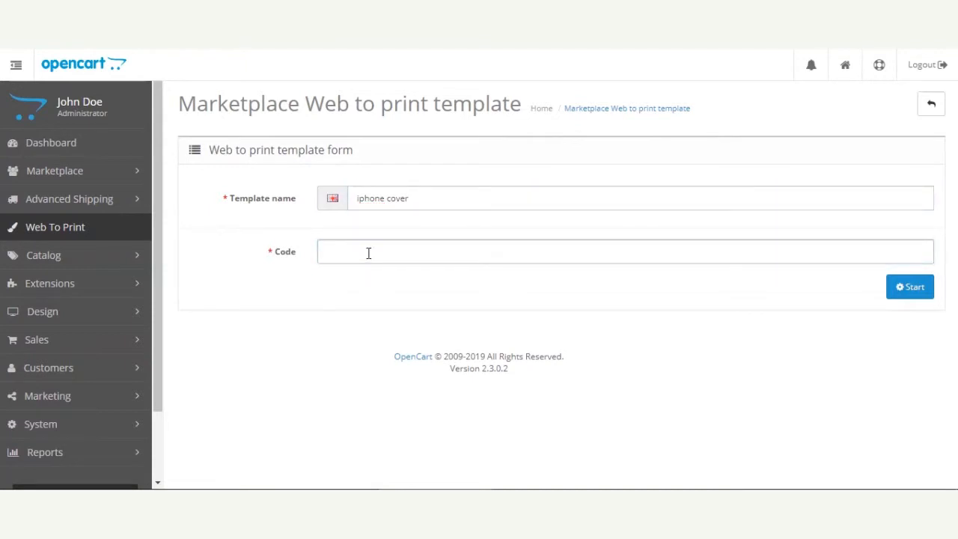
type("iphone")
type(" cover")
left_click(910, 289)
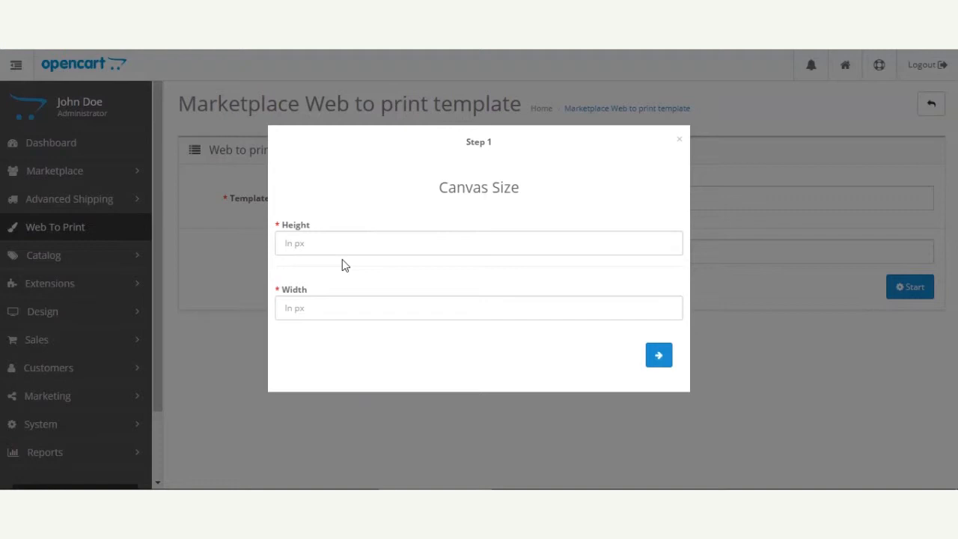
Set the canvas height and width to 600 px each and continue
left_click(351, 240)
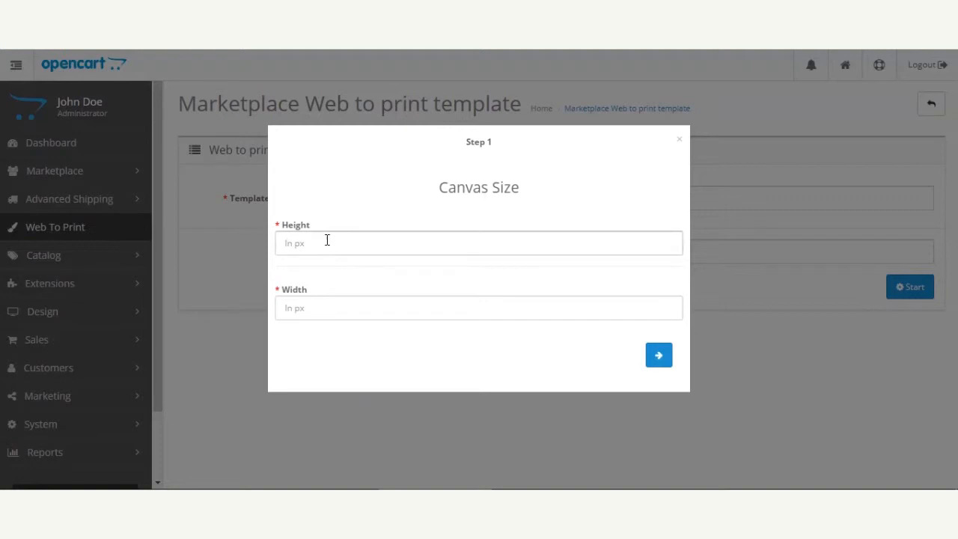
type("600")
left_click(327, 313)
type("600")
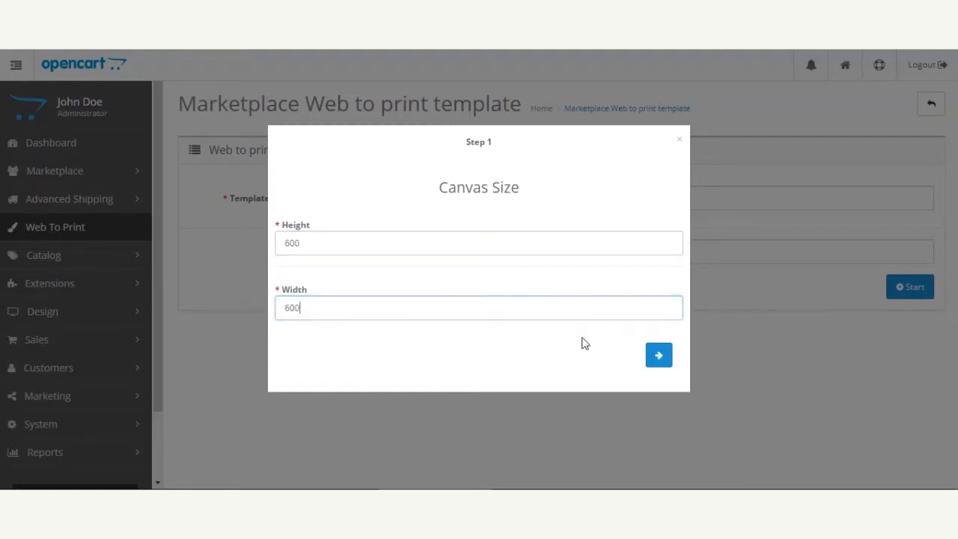
left_click(659, 357)
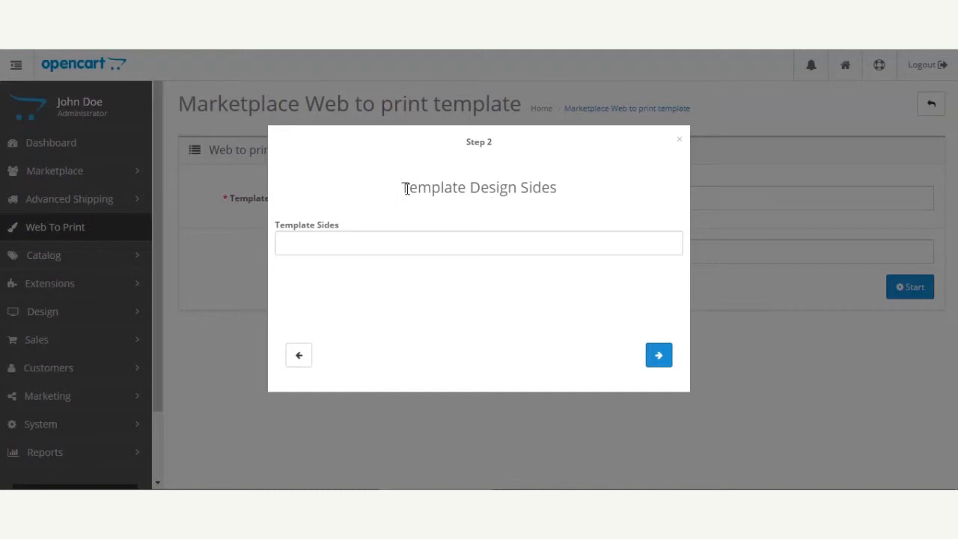
Set the number of template design sides to 1 and continue
left_click_drag(395, 195, 554, 207)
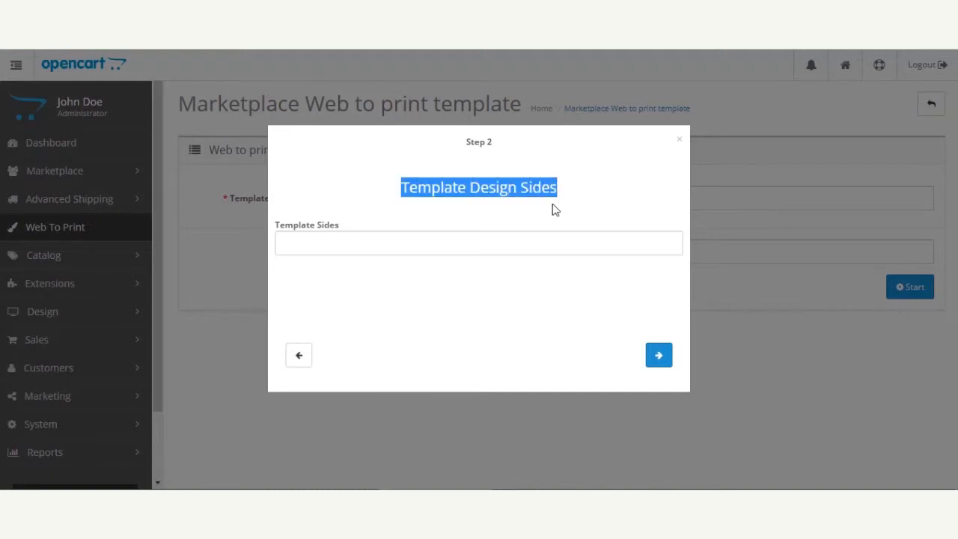
left_click(343, 249)
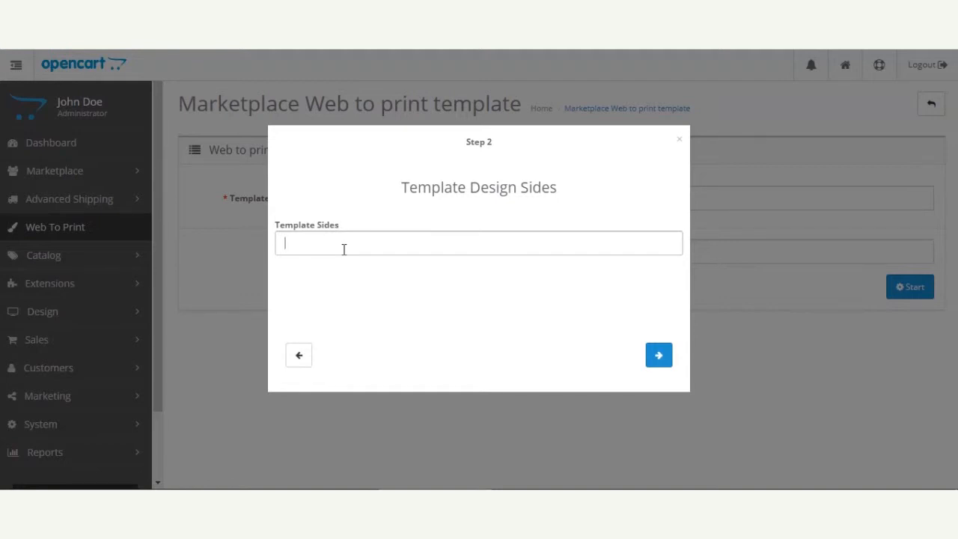
type("1")
left_click(658, 354)
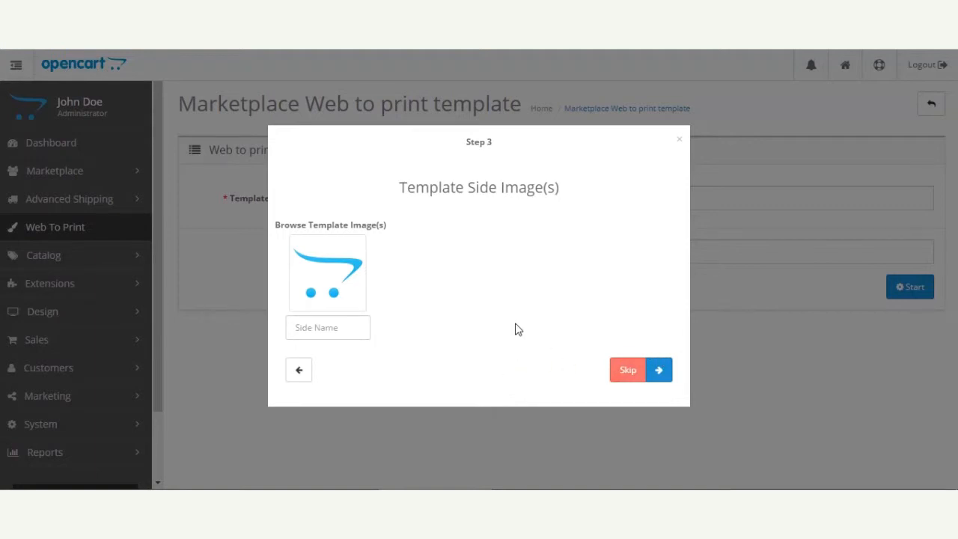
Upload the iphone.jpg image from the Desktop through the image manager and pick it as the side image
left_click_drag(399, 187, 547, 188)
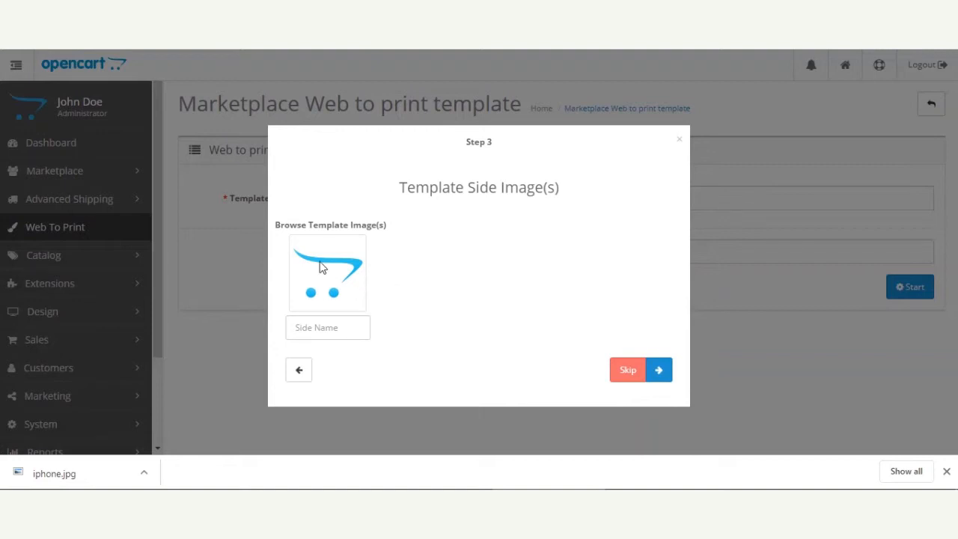
left_click(321, 265)
left_click(397, 275)
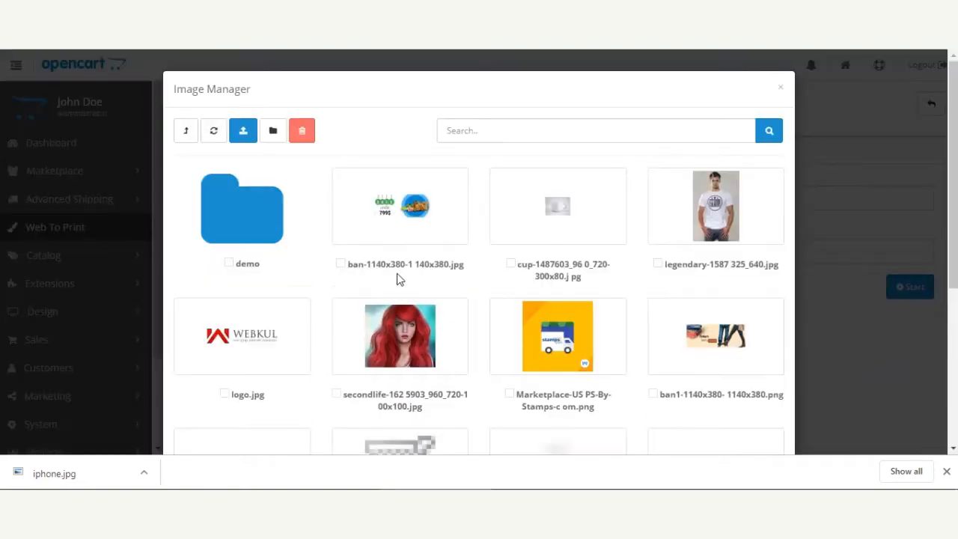
scroll(378, 330, "down", 2)
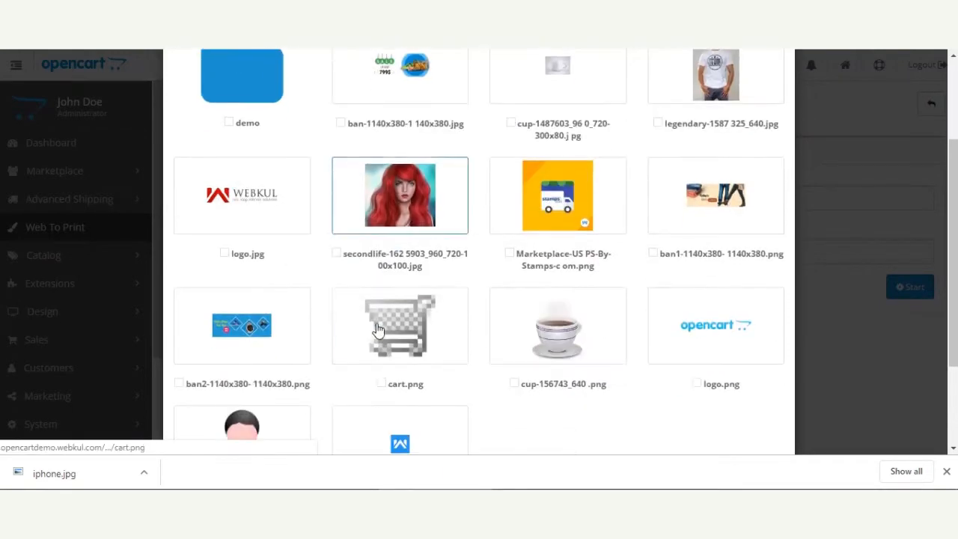
scroll(359, 306, "down", 2)
scroll(382, 337, "up", 4)
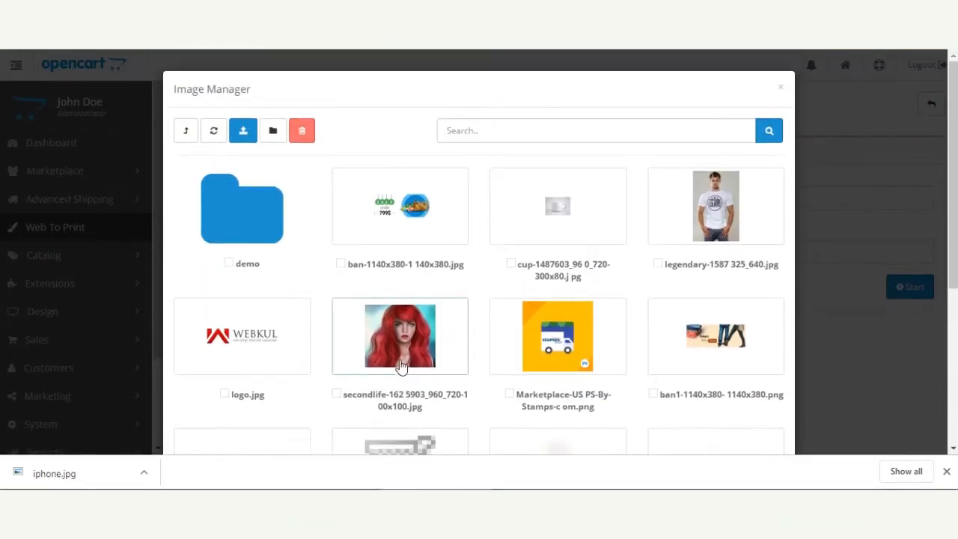
left_click(241, 132)
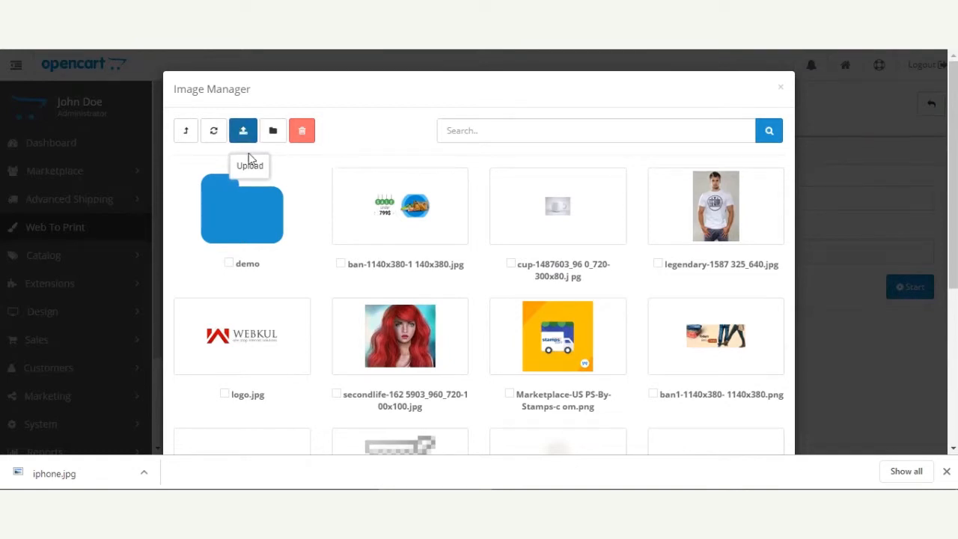
left_click(60, 99)
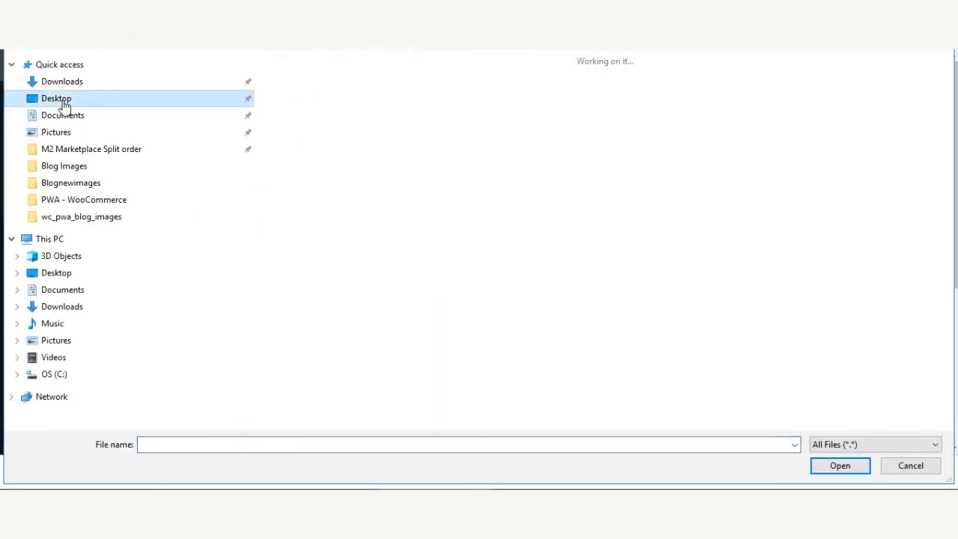
double_click(318, 161)
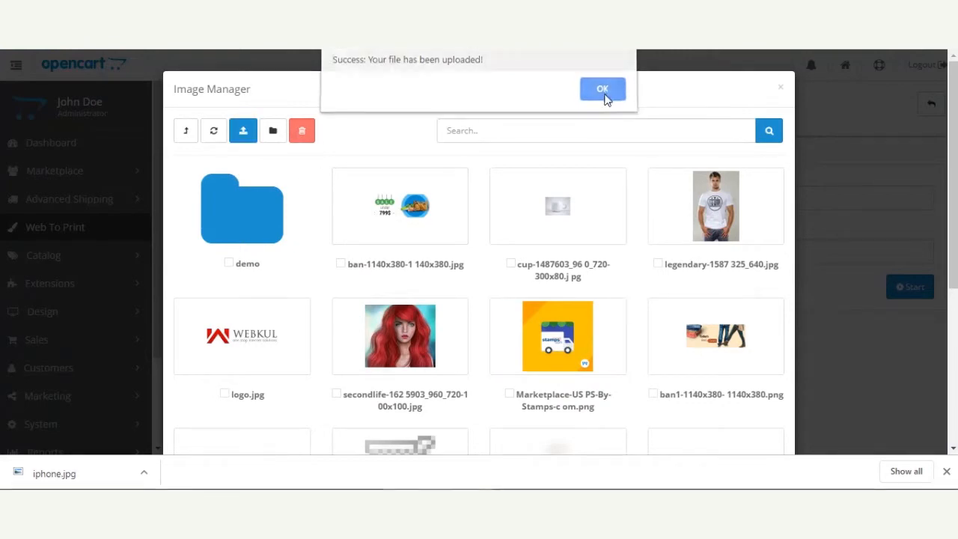
left_click(604, 95)
left_click(730, 221)
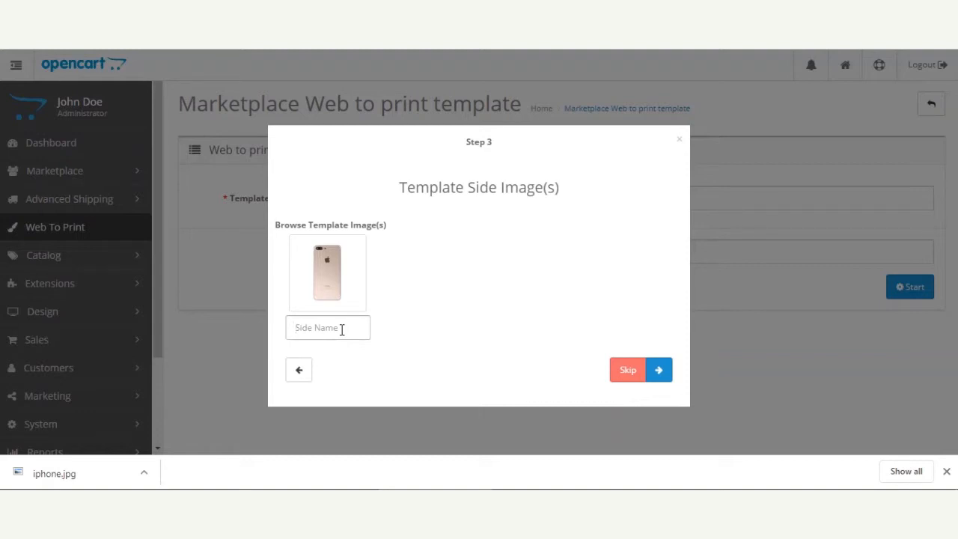
Name the template side Back Side and proceed to the design editor
type("Back Side")
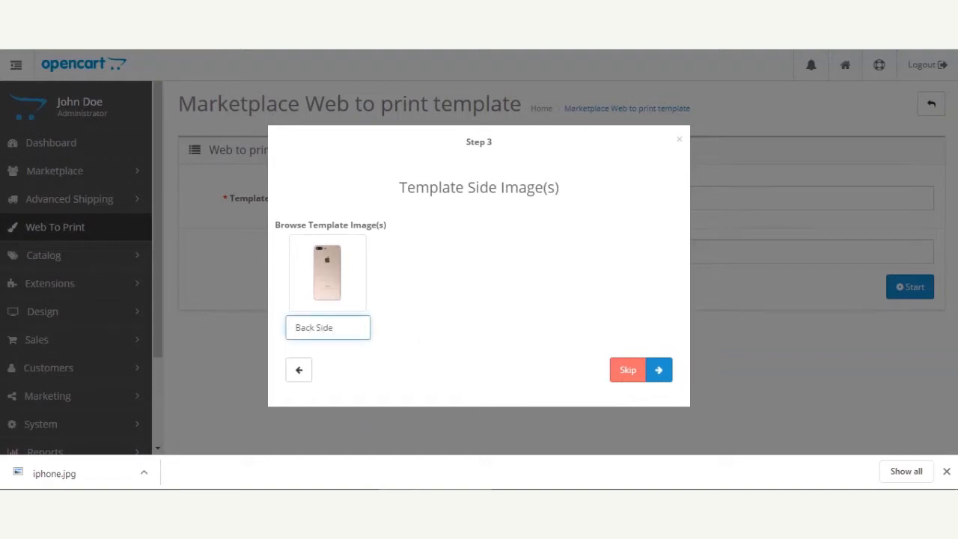
left_click(660, 372)
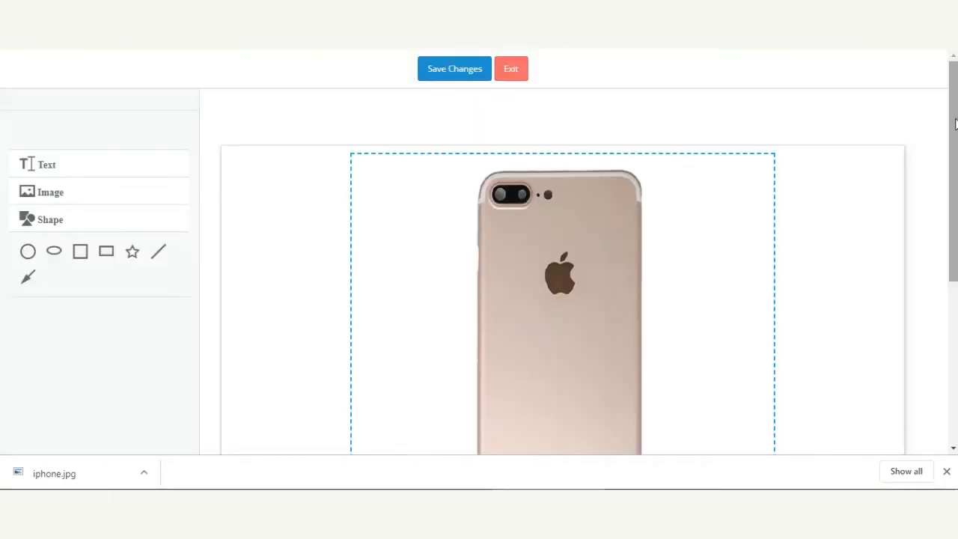
Add a text element on the phone back and replace its text with Blue
mouse_move(955, 123)
left_mouse_down()
mouse_move(955, 284)
mouse_move(954, 124)
left_mouse_up()
left_click(946, 471)
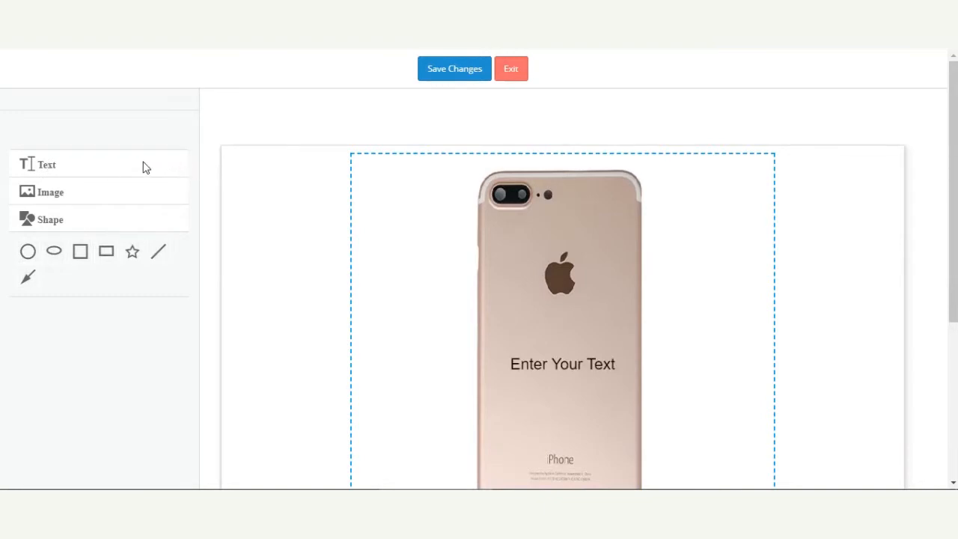
left_click(572, 363)
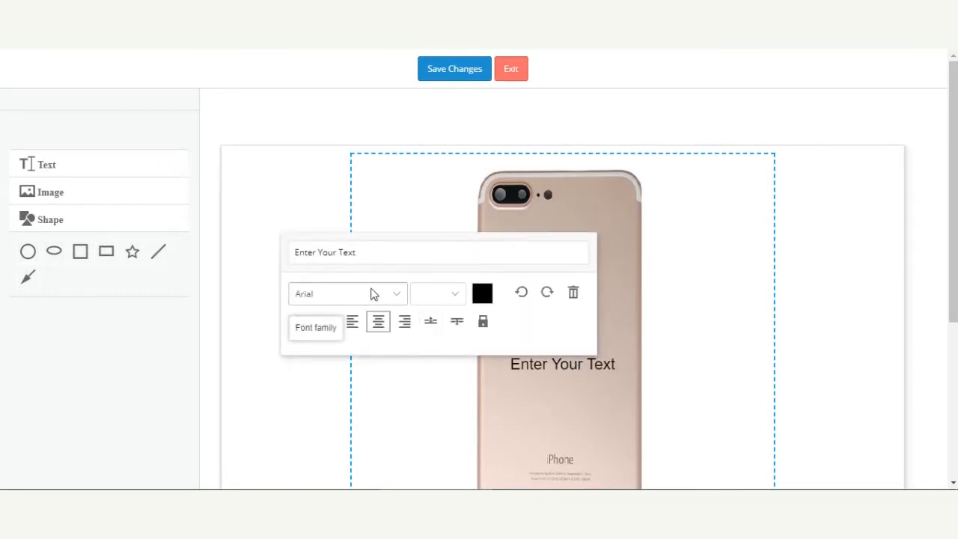
left_click_drag(369, 253, 267, 253)
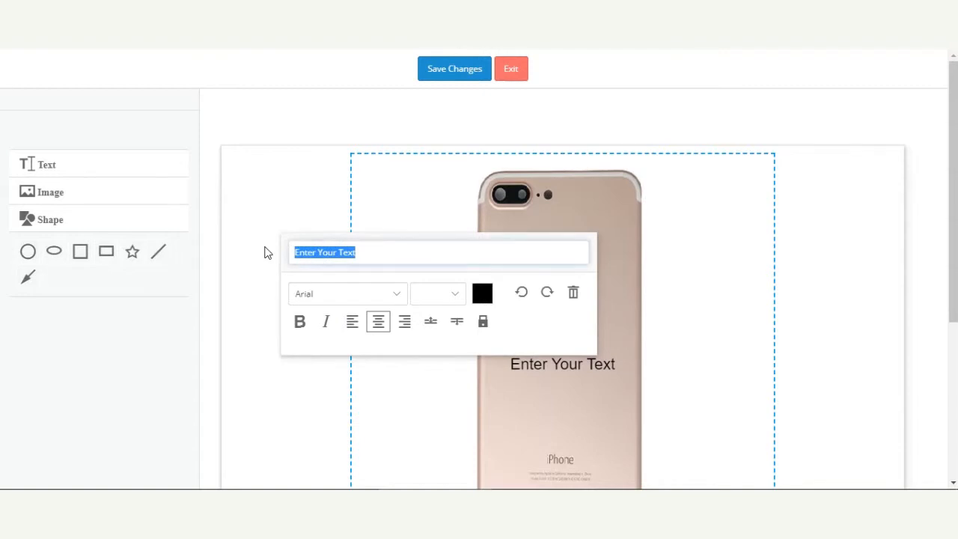
type("Blue")
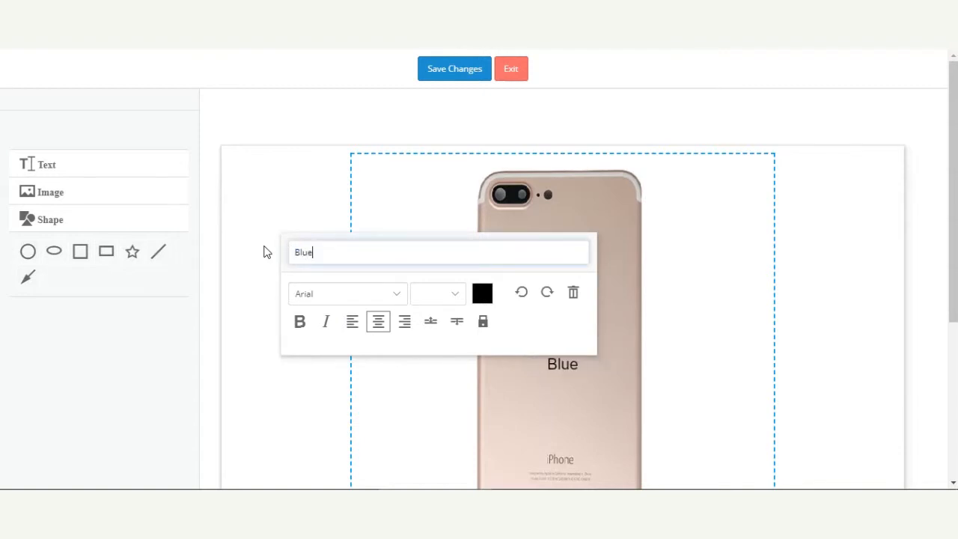
Search online images for headphone and upload a headphone picture to the user images
left_click(54, 192)
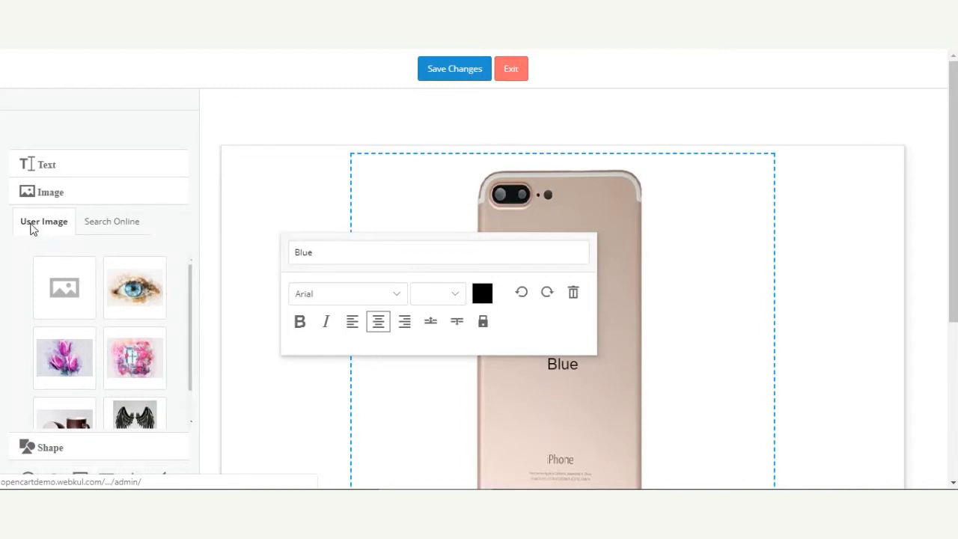
left_click(113, 234)
left_click(89, 277)
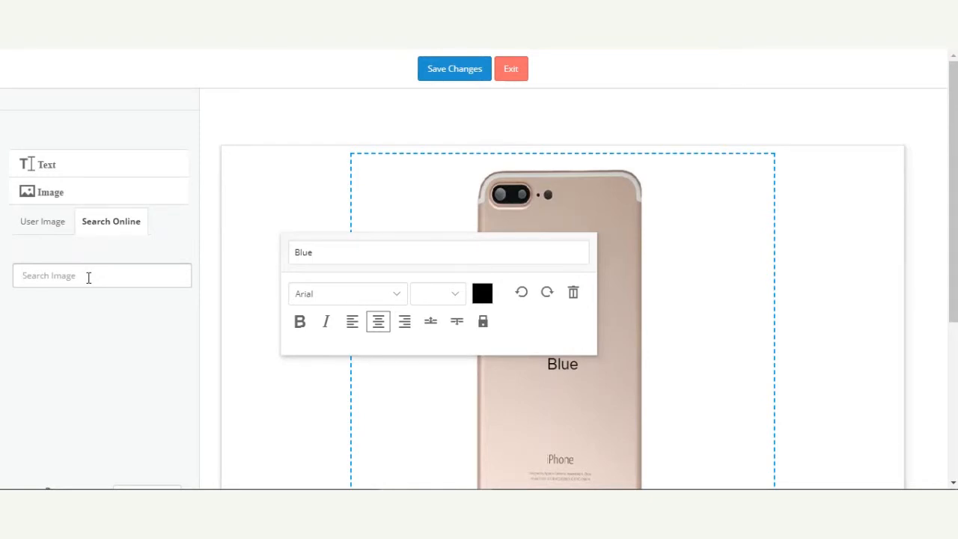
type("headphon")
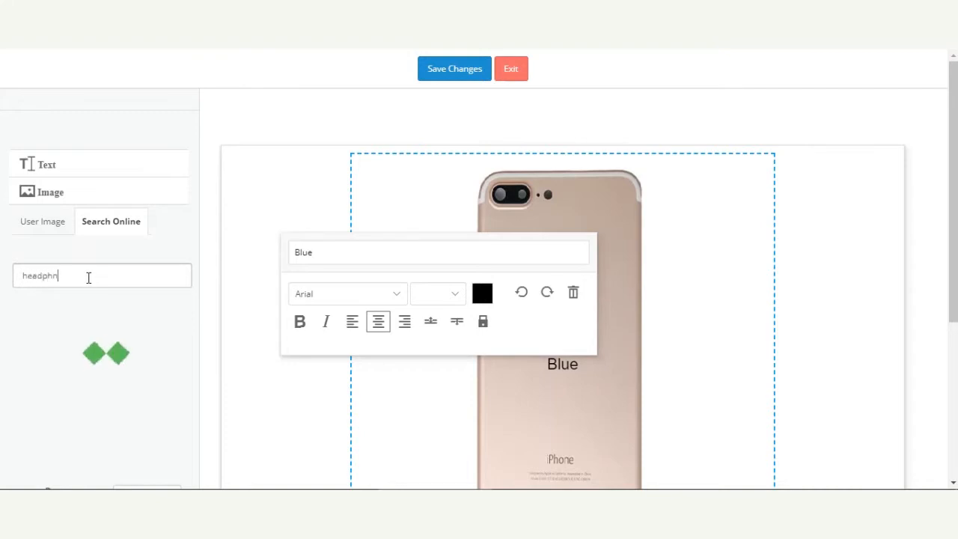
type("e")
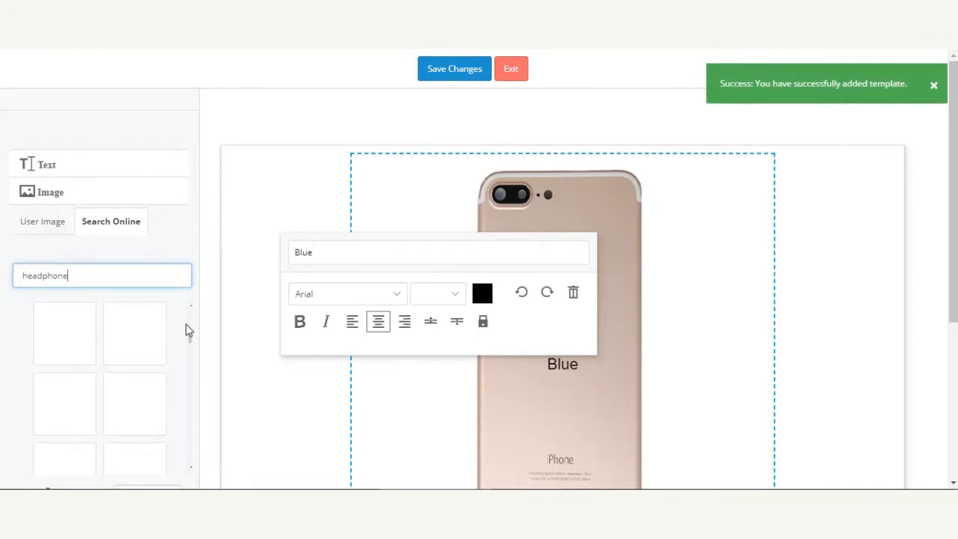
left_click_drag(190, 316, 191, 333)
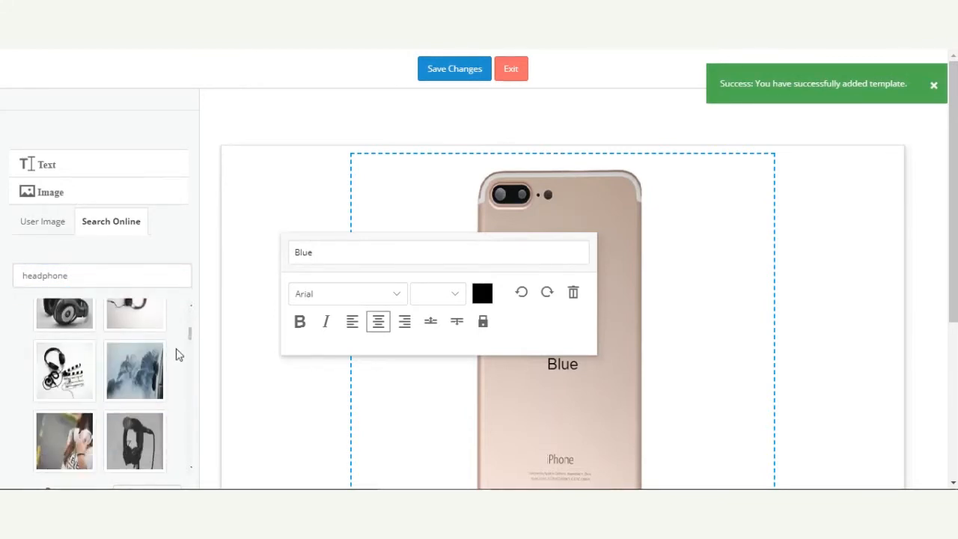
left_click(73, 378)
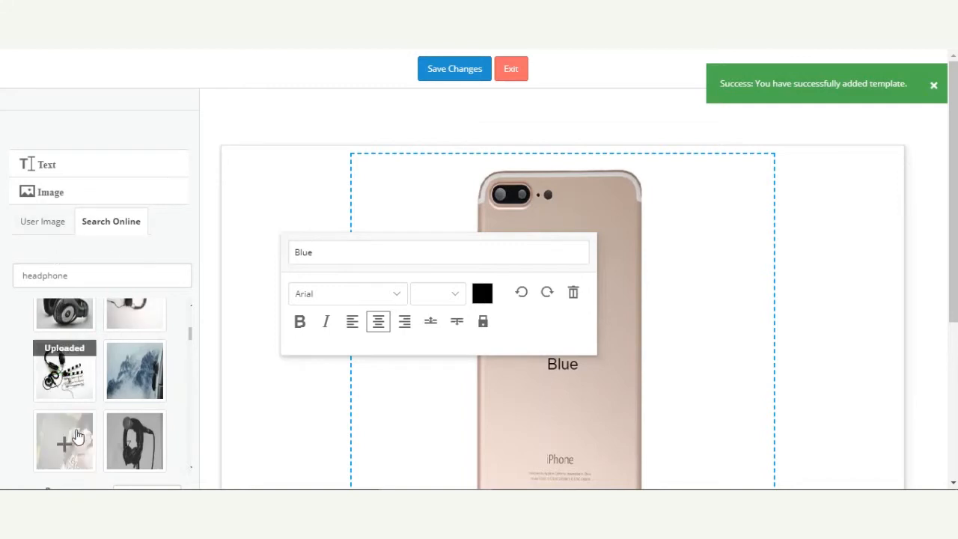
left_click(45, 226)
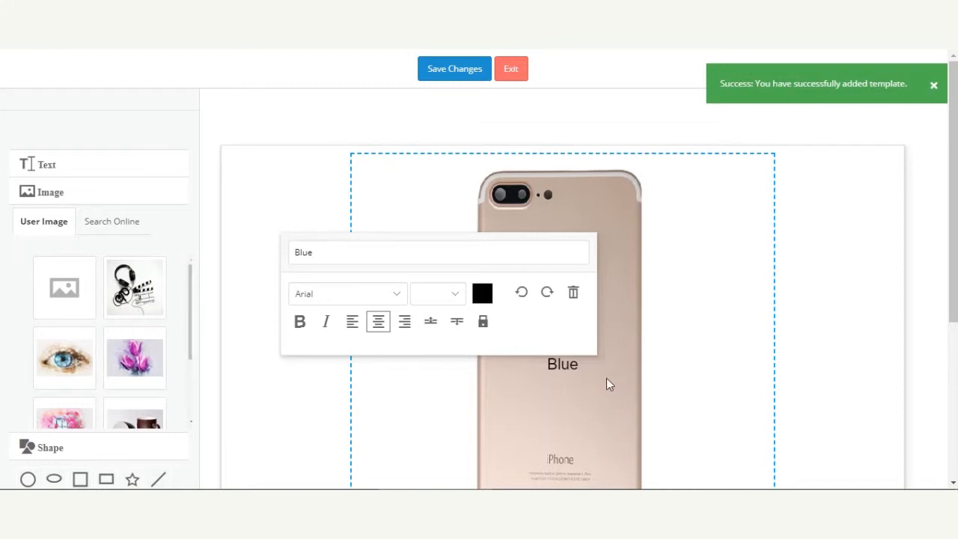
Place the uploaded headphone image onto the phone back
left_click(573, 296)
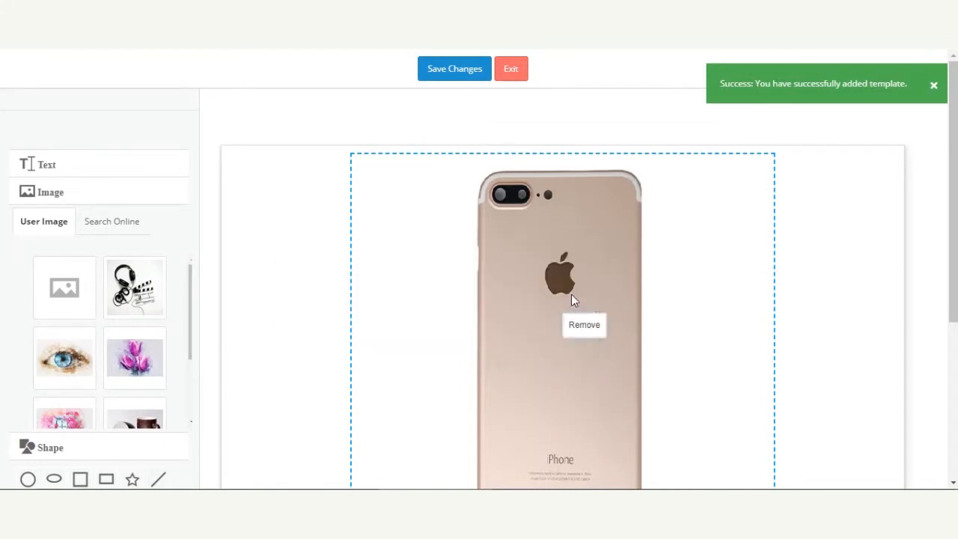
left_click(134, 296)
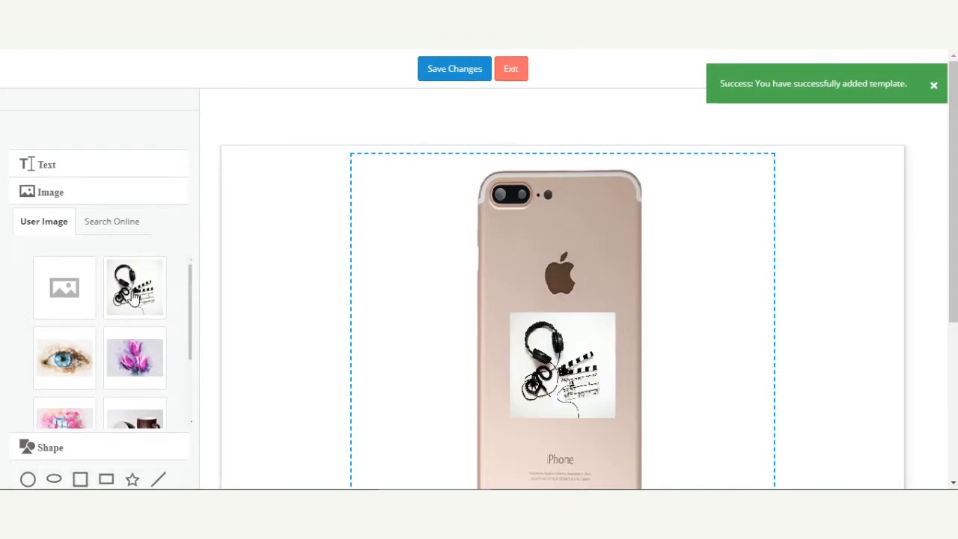
Add a square shape over the phone back and delete it again
scroll(363, 345, "down", 3)
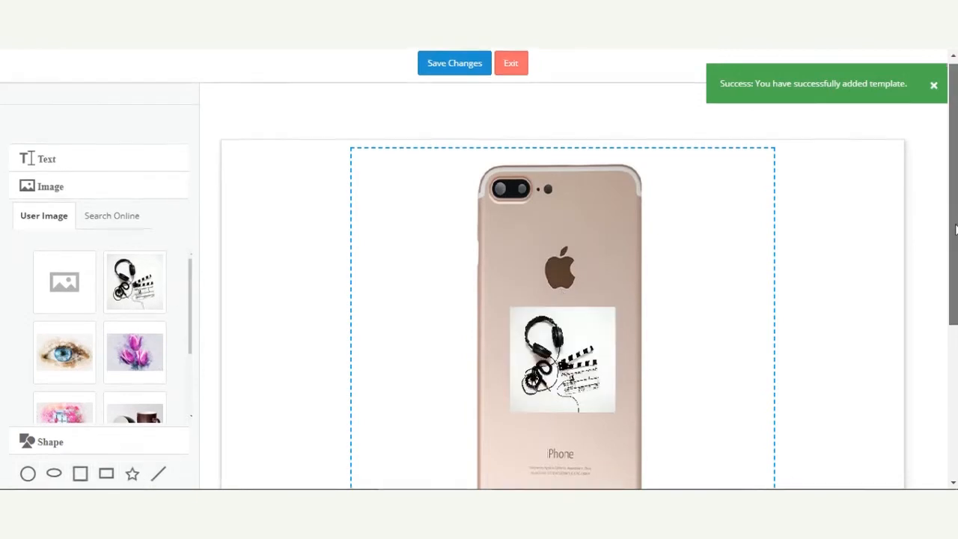
scroll(418, 243, "up", 1)
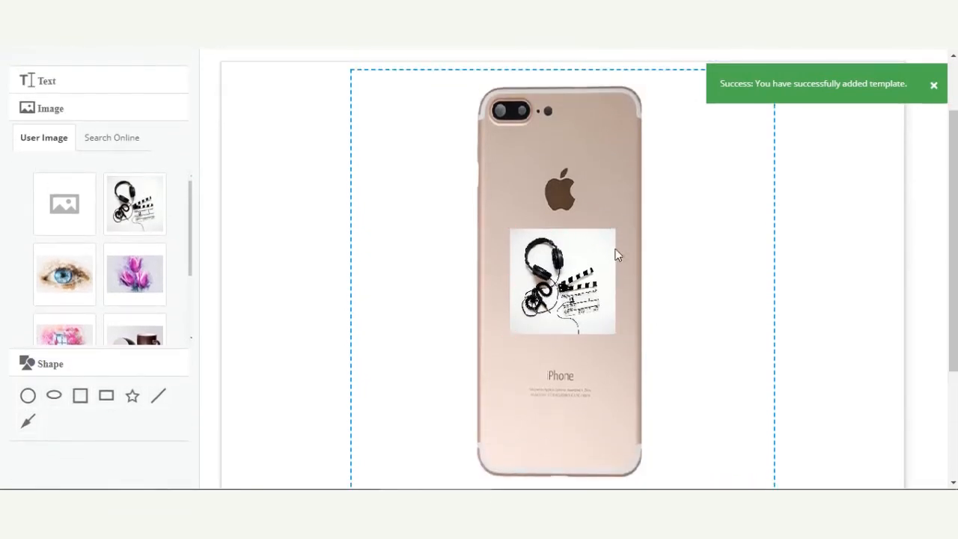
scroll(425, 374, "down", 5)
scroll(428, 375, "up", 6)
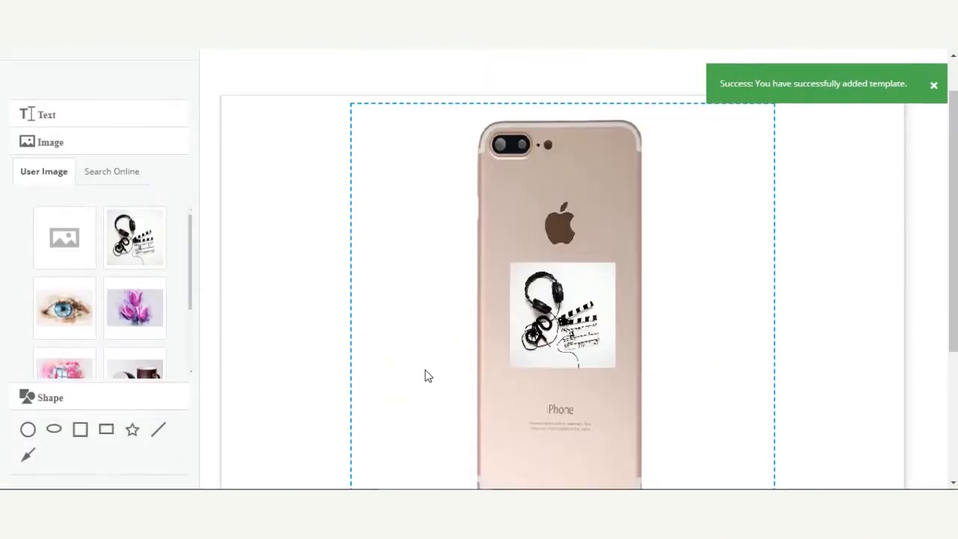
scroll(428, 376, "down", 2)
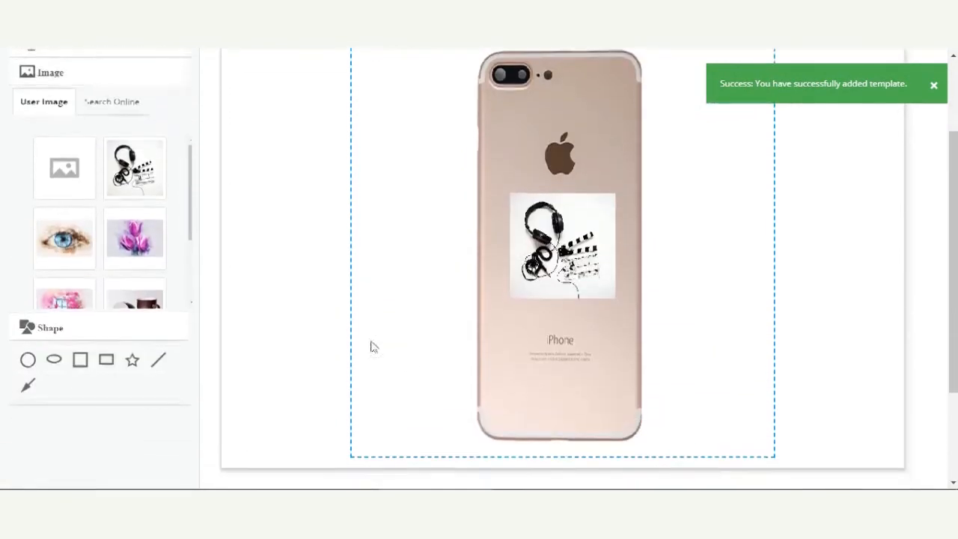
left_click(78, 362)
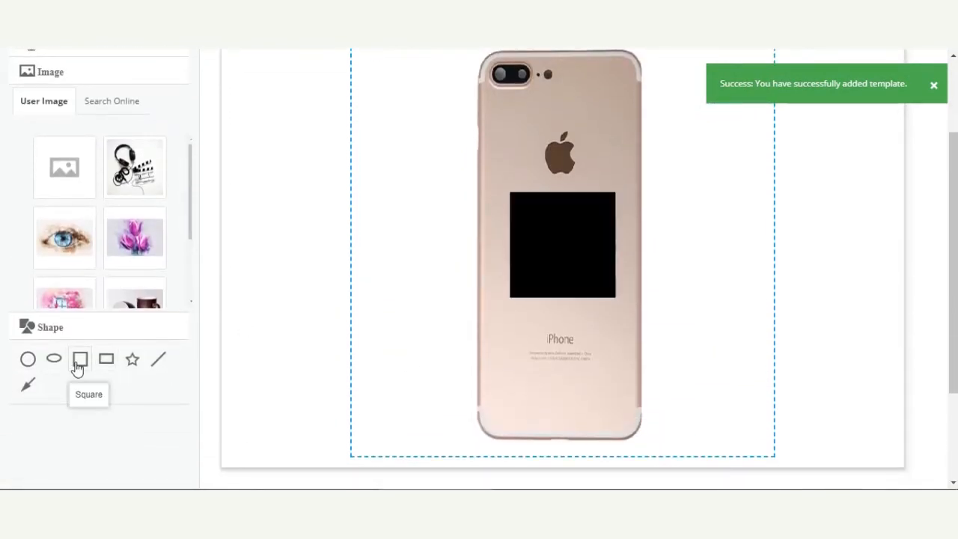
left_click(545, 224)
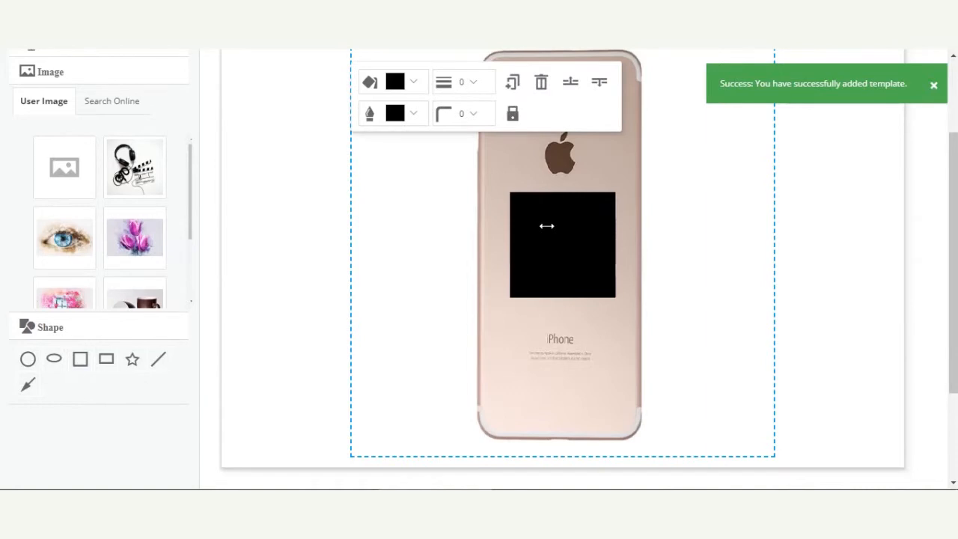
left_click(542, 84)
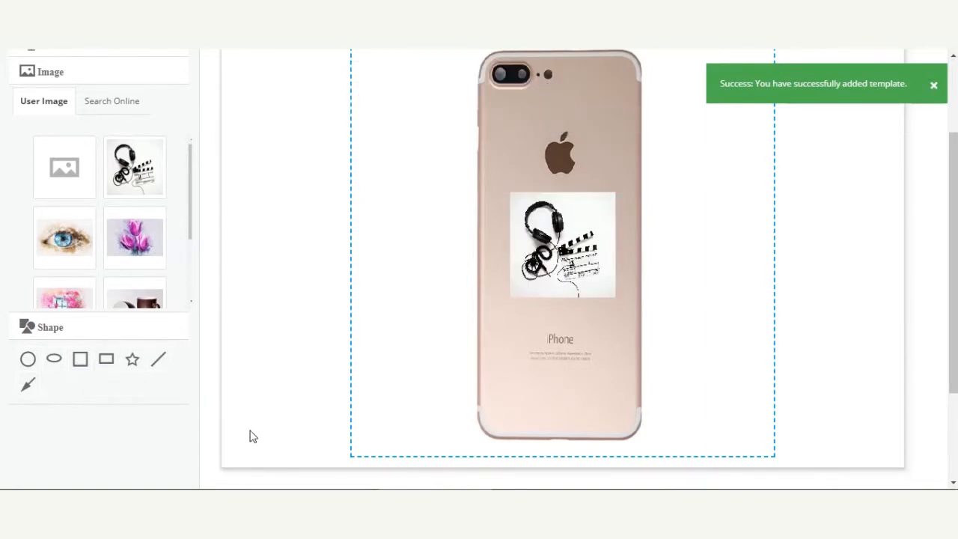
Save the design changes, accepting the selected side as the template image
scroll(247, 436, "up", 2)
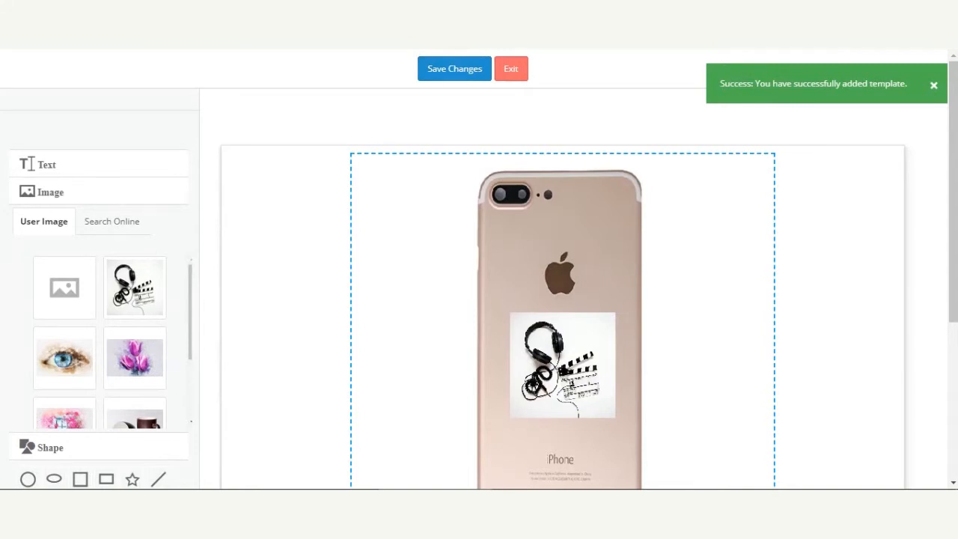
left_click(454, 69)
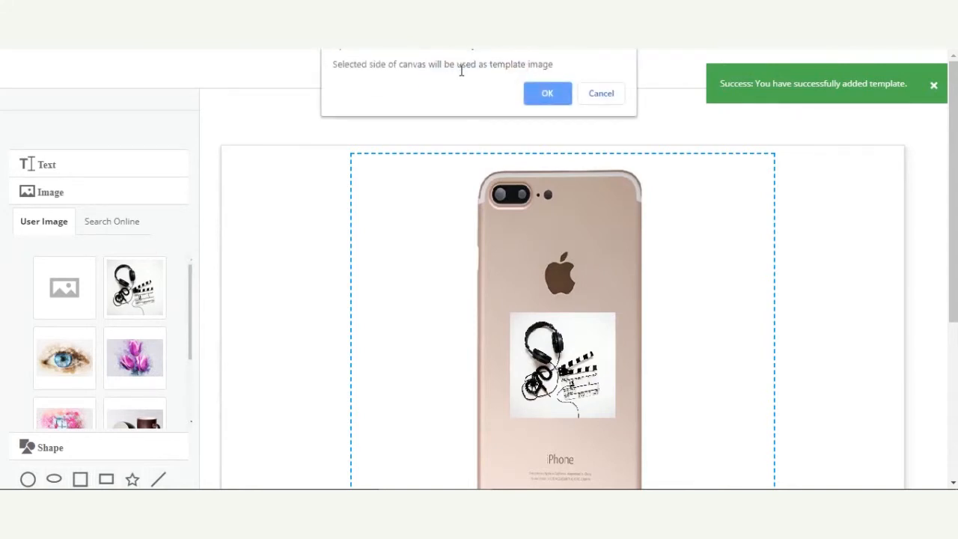
left_click(545, 93)
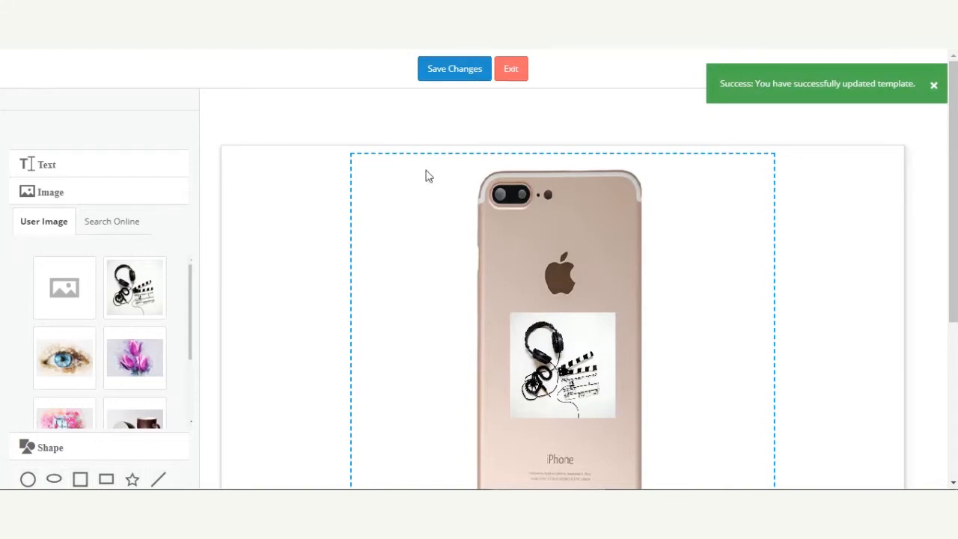
Exit the design editor and open the Web To Print template list
left_click(512, 75)
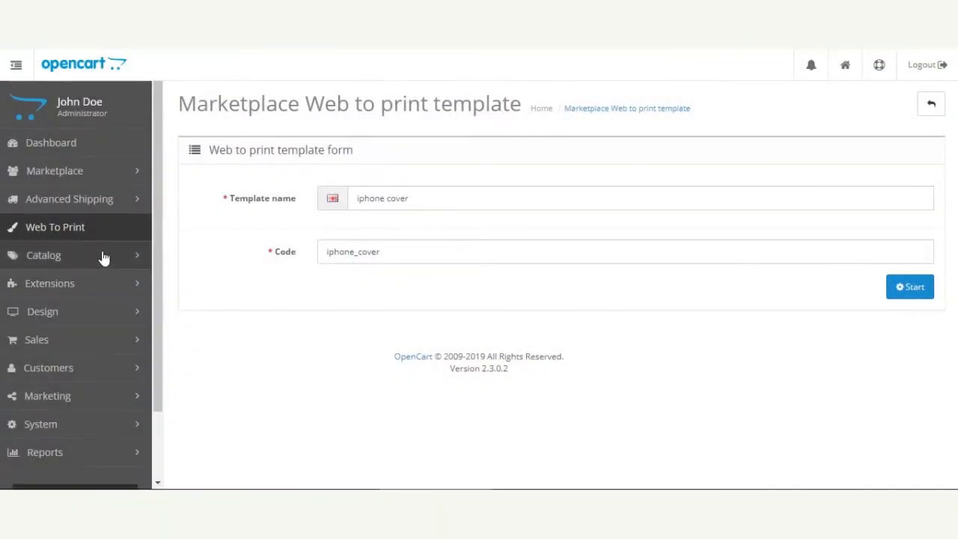
left_click(60, 228)
left_click(554, 96)
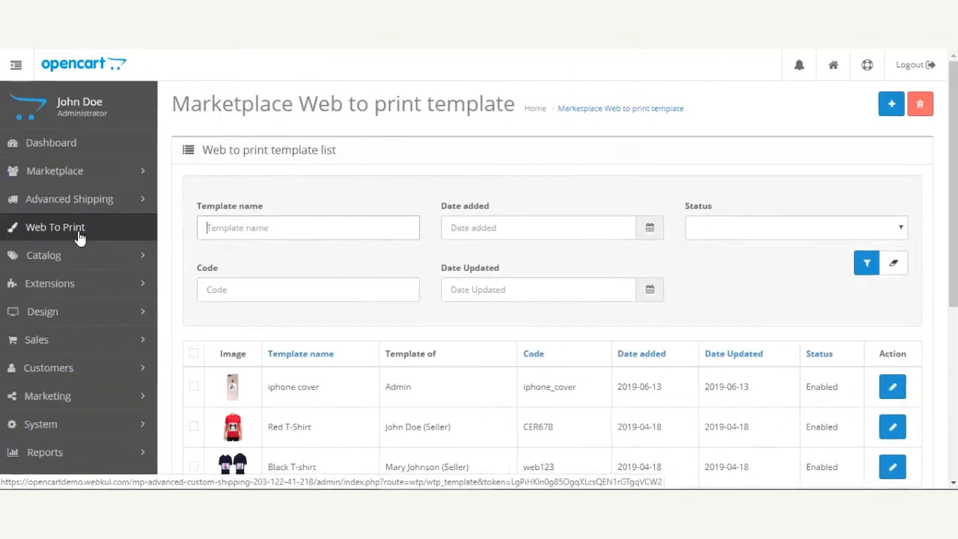
Examine the iphone cover entry in the Web to print template list
left_click(216, 274)
scroll(267, 257, "down", 2)
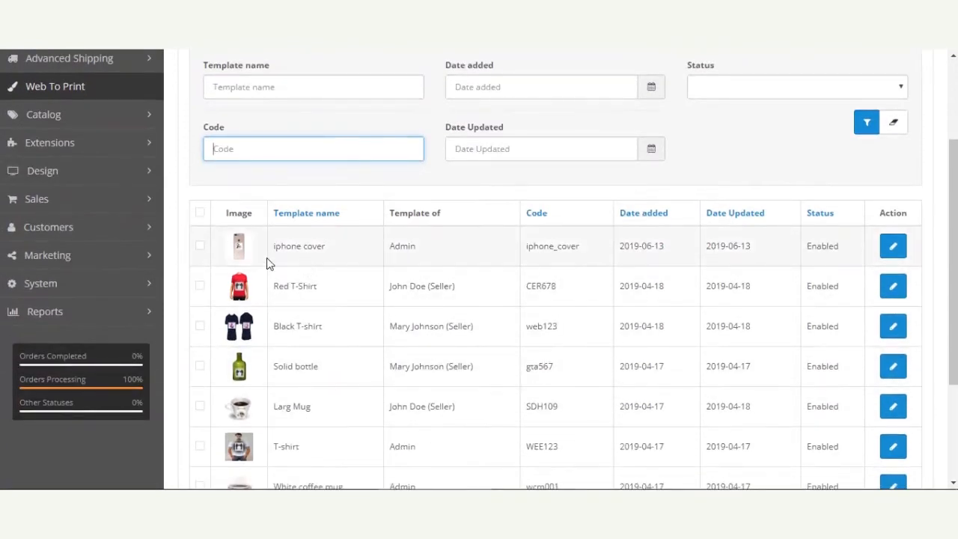
left_click_drag(280, 245, 429, 251)
left_click(445, 216)
left_click_drag(421, 254, 390, 249)
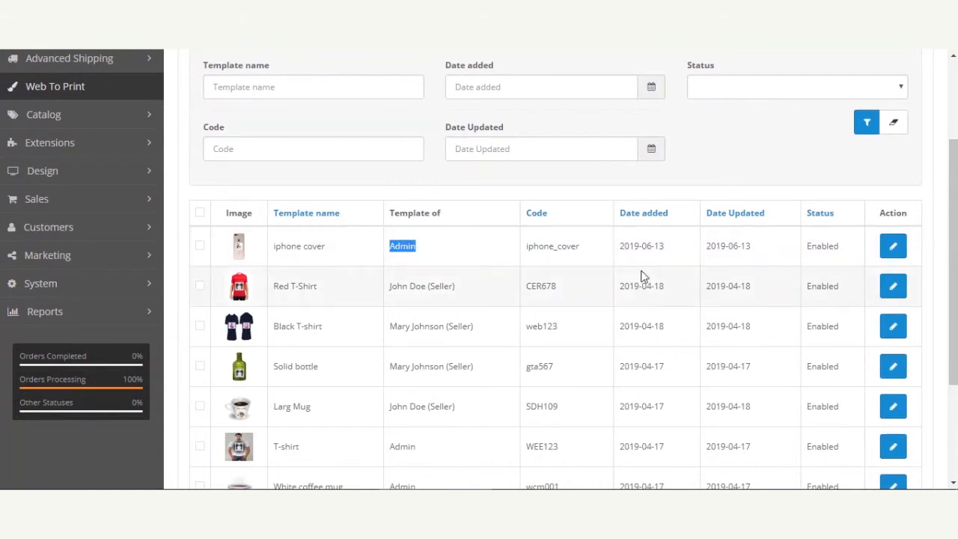
scroll(504, 320, "up", 3)
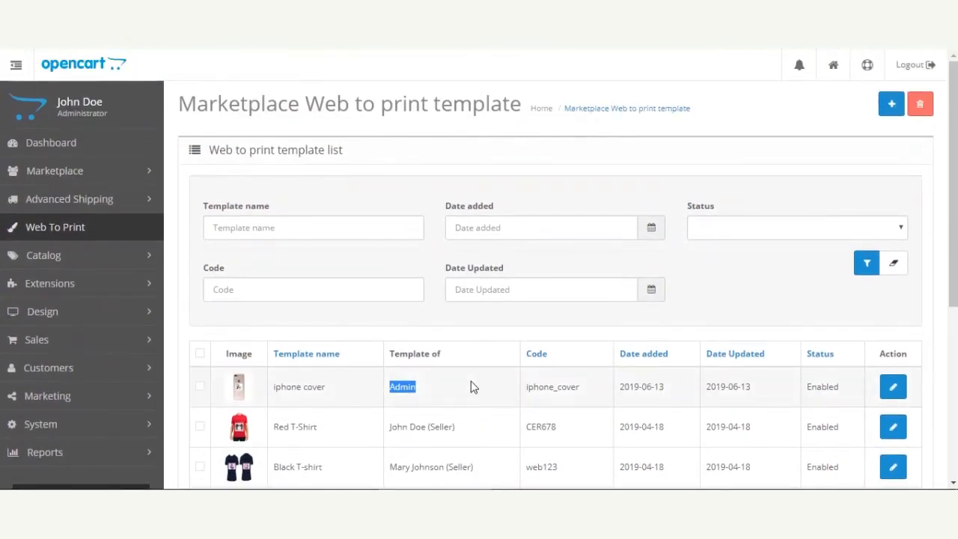
scroll(471, 386, "down", 3)
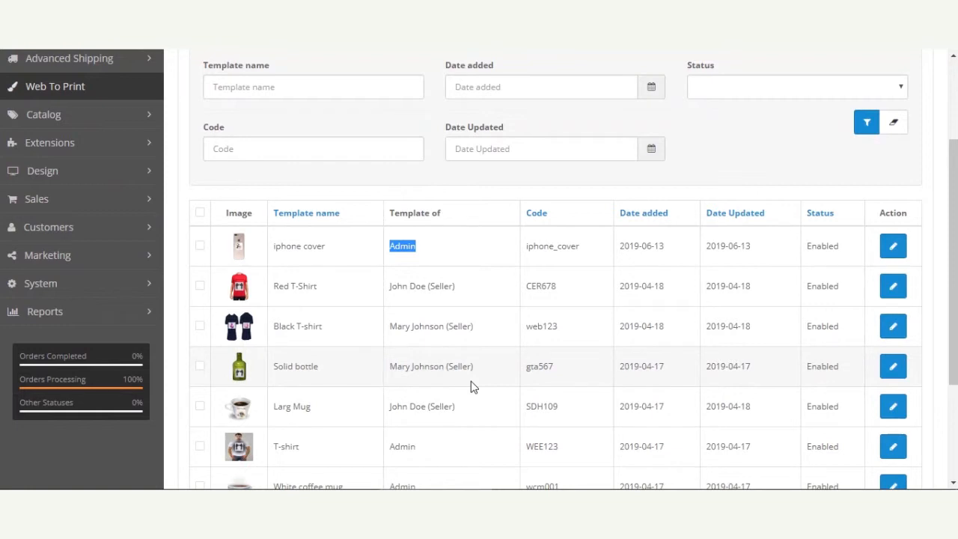
scroll(227, 273, "up", 2)
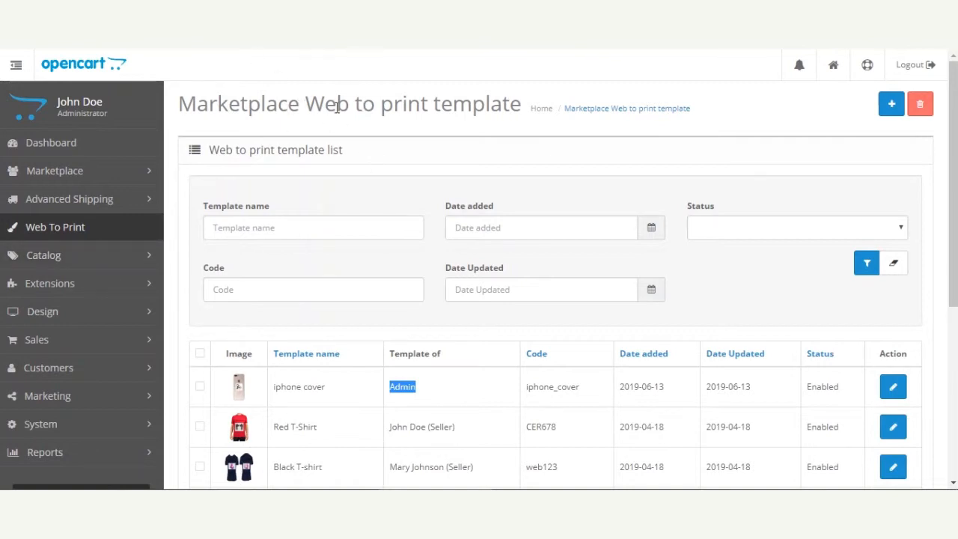
Open the catalog product list and filter it by the product name Iphone
left_click(85, 257)
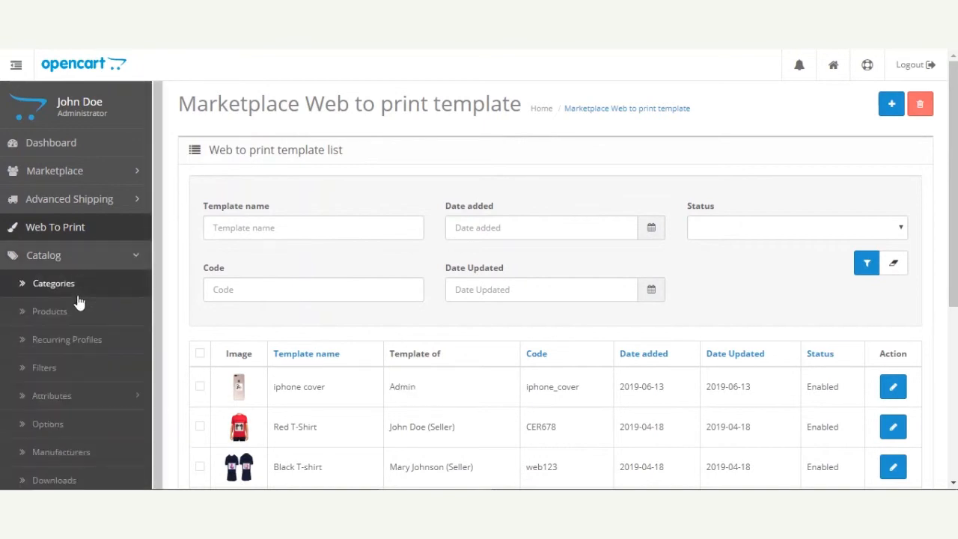
right_click(71, 315)
left_click(97, 327)
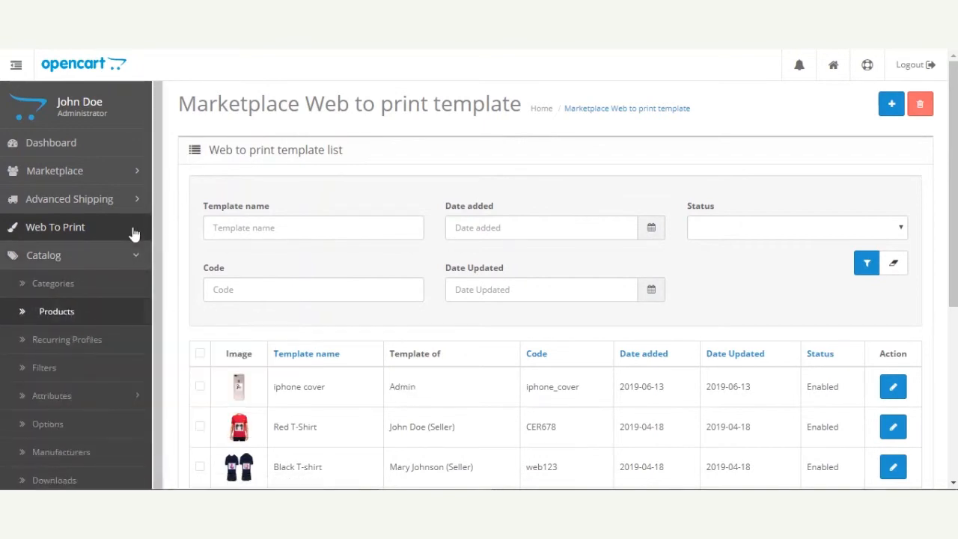
left_click(255, 12)
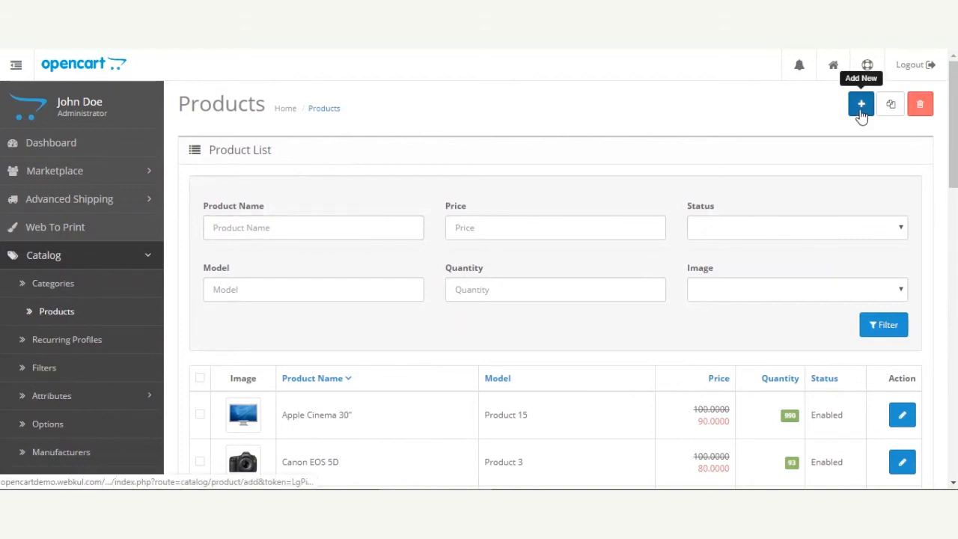
scroll(479, 299, "down", 3)
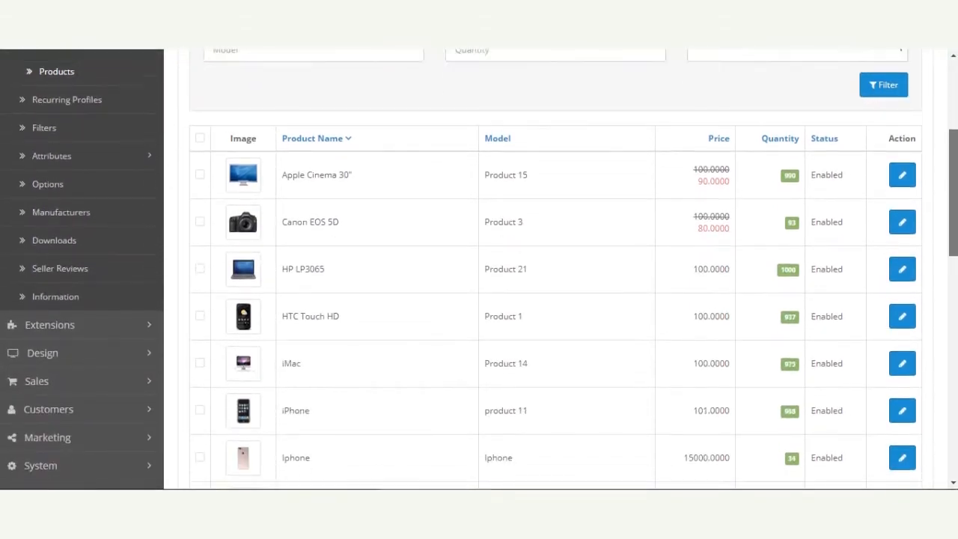
scroll(479, 269, "up", 3)
left_click(284, 196)
type("iphone")
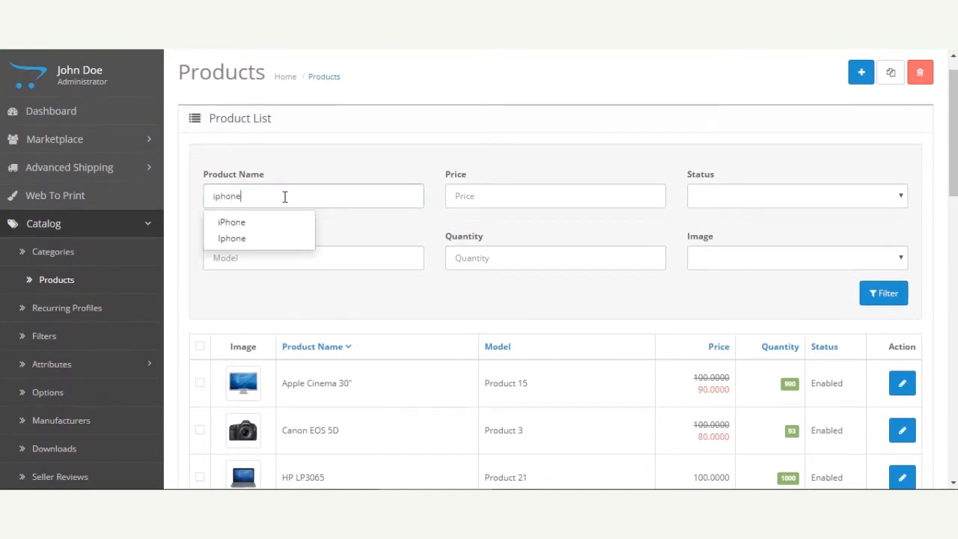
left_click(274, 238)
left_click(880, 296)
Open the Iphone product with model Iphone for editing at its Web To Print section
scroll(483, 317, "down", 3)
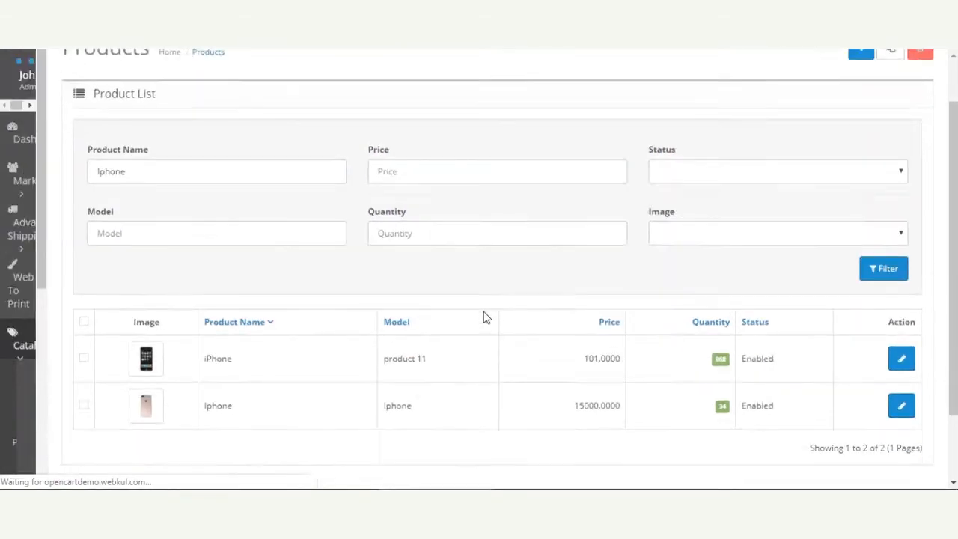
scroll(332, 316, "up", 1)
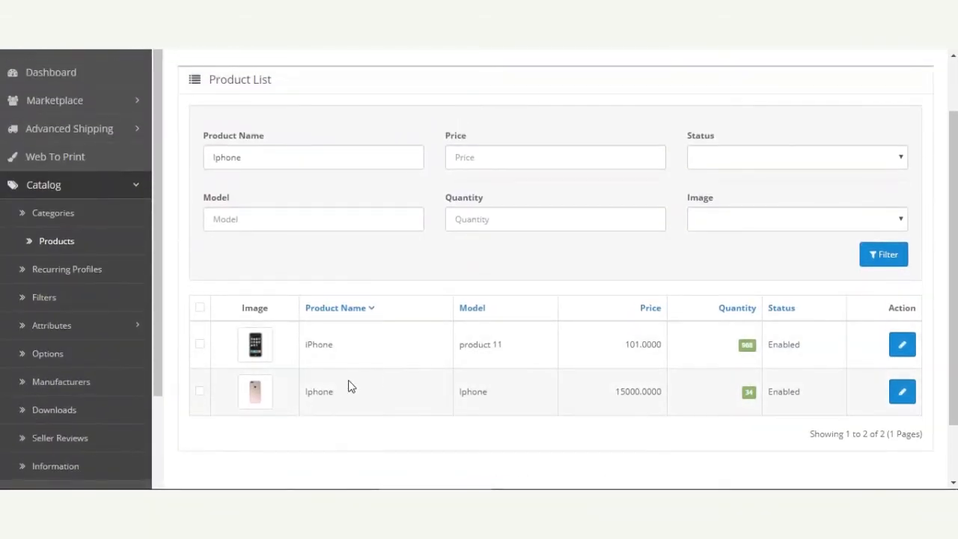
left_click(902, 392)
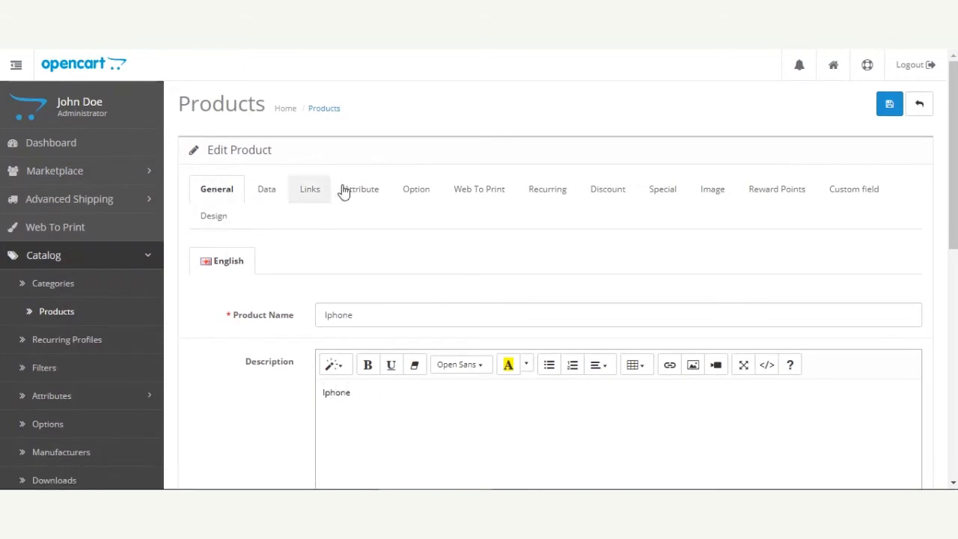
left_click(472, 193)
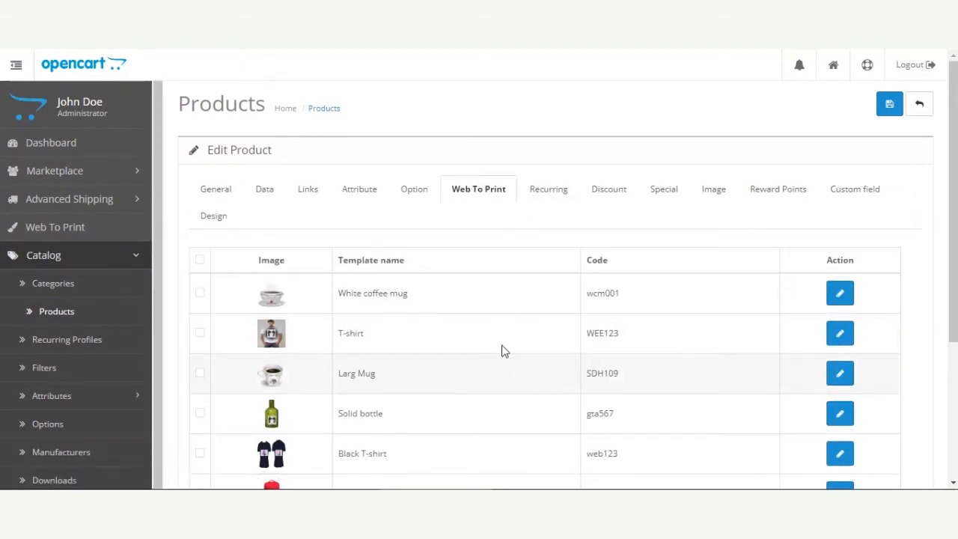
Select the iphone cover template for this product and save the product
left_click_drag(953, 247, 952, 250)
mouse_move(955, 204)
left_mouse_down()
mouse_move(954, 314)
mouse_move(954, 213)
left_mouse_up()
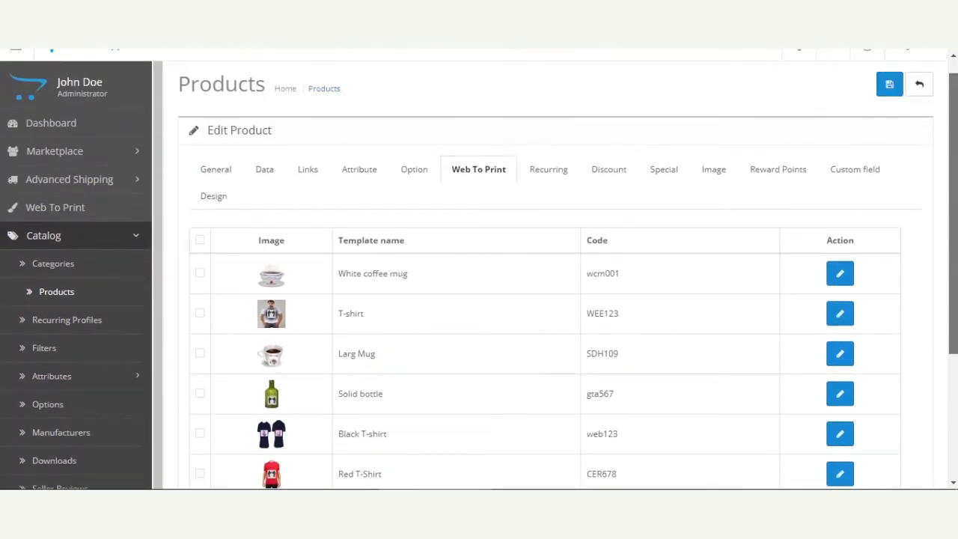
scroll(479, 320, "down", 3)
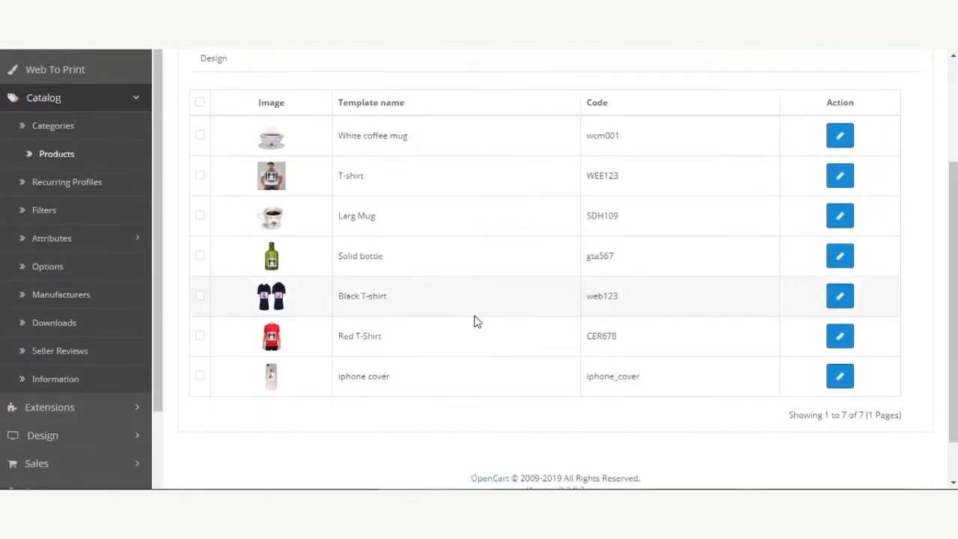
left_click(200, 375)
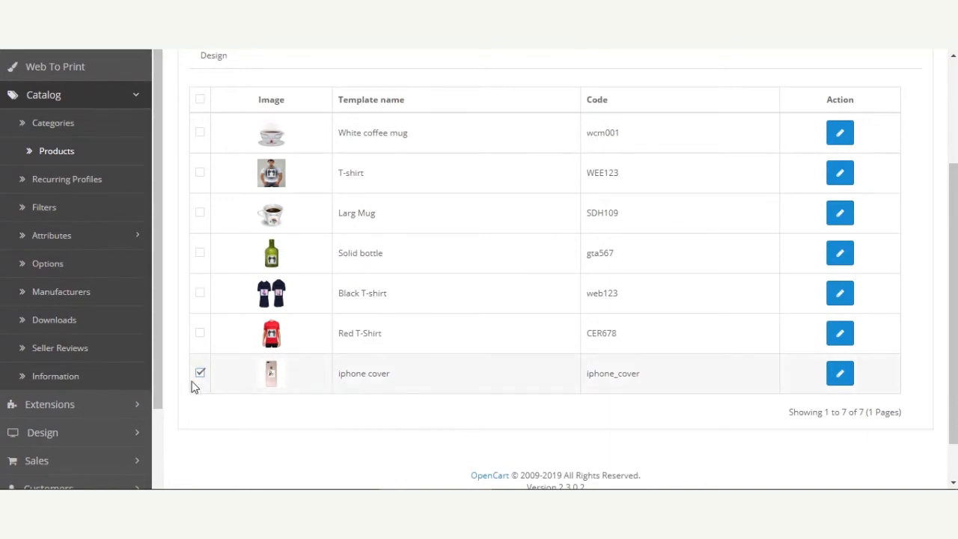
scroll(199, 383, "up", 4)
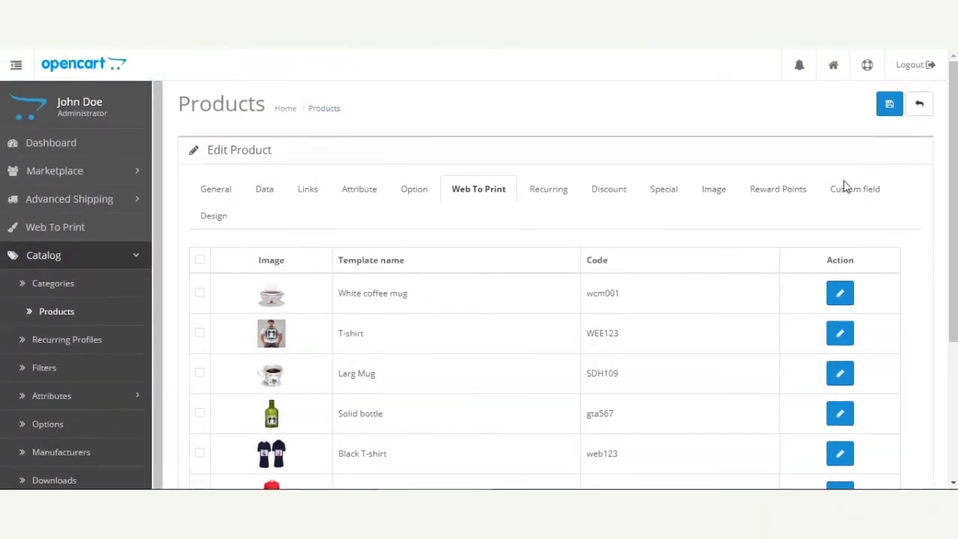
left_click(890, 105)
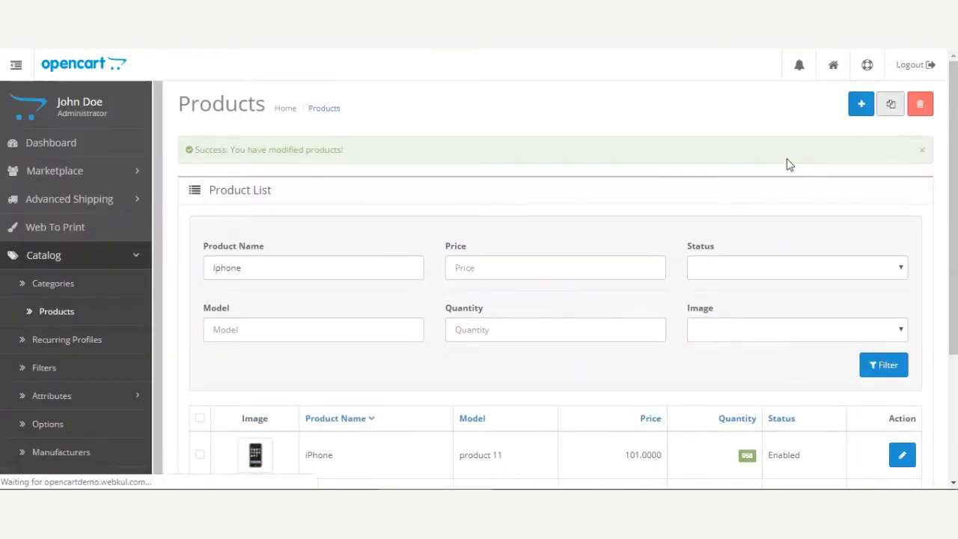
Open the Iphone product in the storefront and start customizing its design
scroll(442, 306, "down", 3)
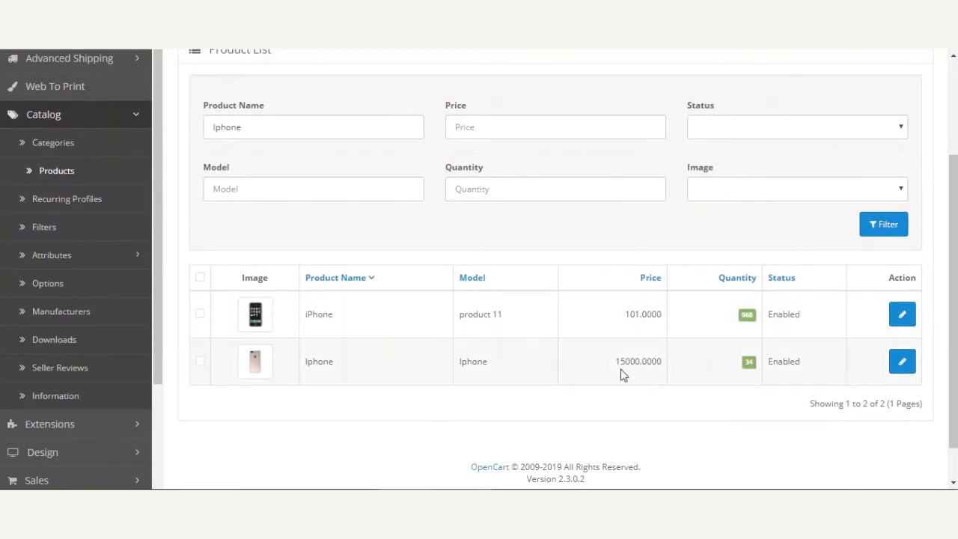
left_click_drag(338, 364, 303, 364)
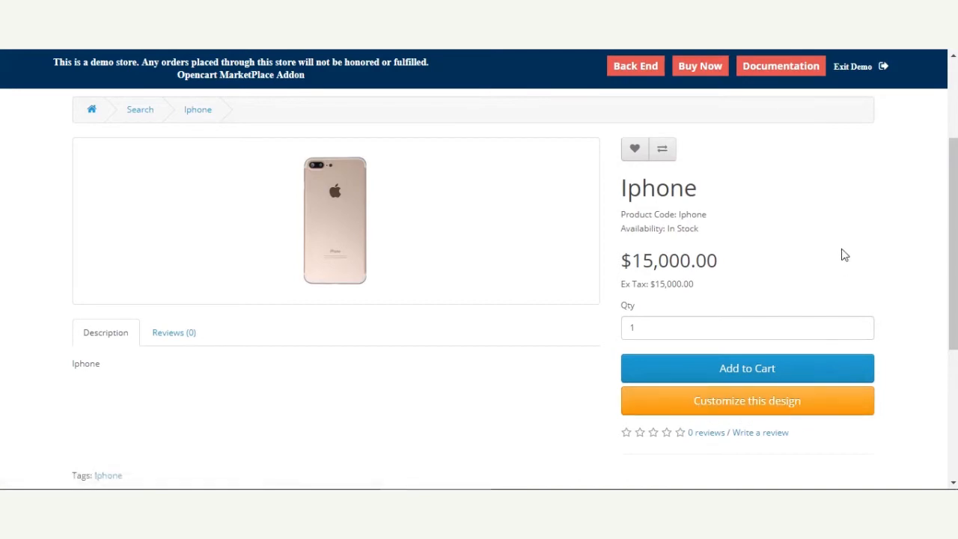
left_click(750, 402)
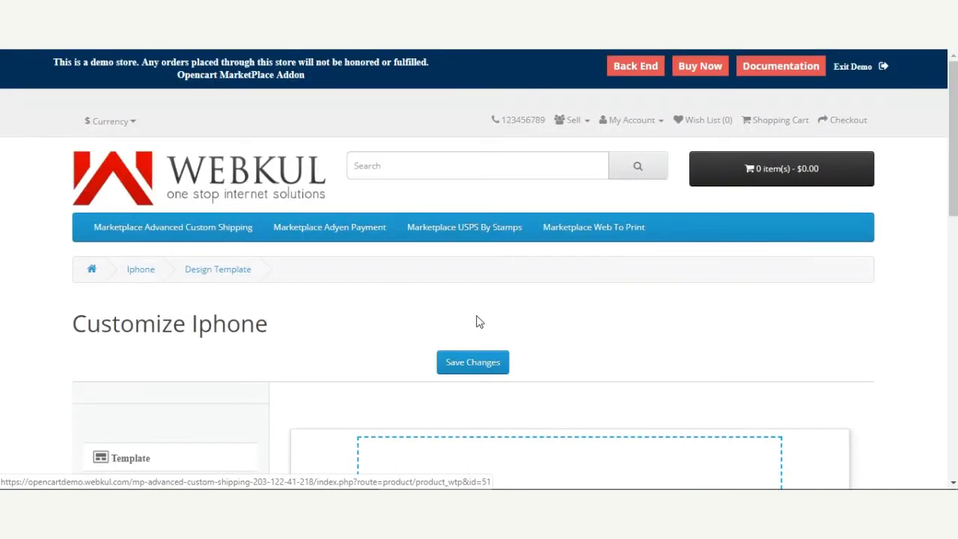
scroll(478, 321, "down", 2)
scroll(477, 322, "down", 2)
scroll(476, 321, "up", 2)
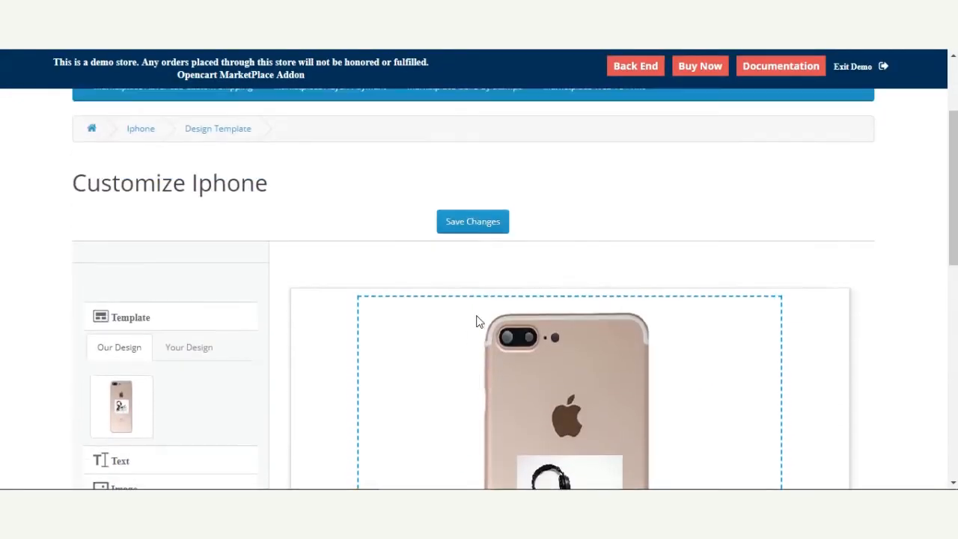
scroll(479, 299, "down", 5)
scroll(478, 299, "up", 3)
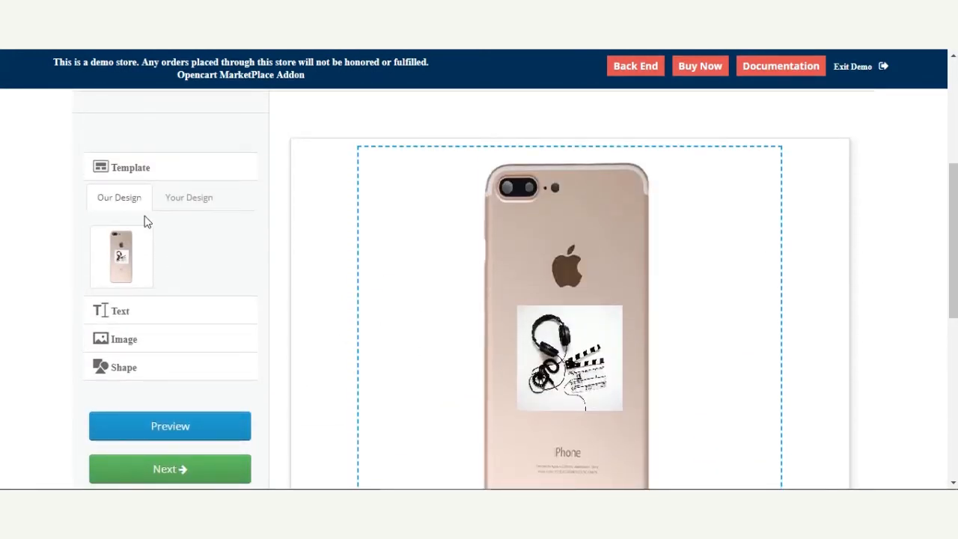
mouse_move(953, 255)
left_mouse_down()
mouse_move(953, 333)
mouse_move(954, 263)
left_mouse_up()
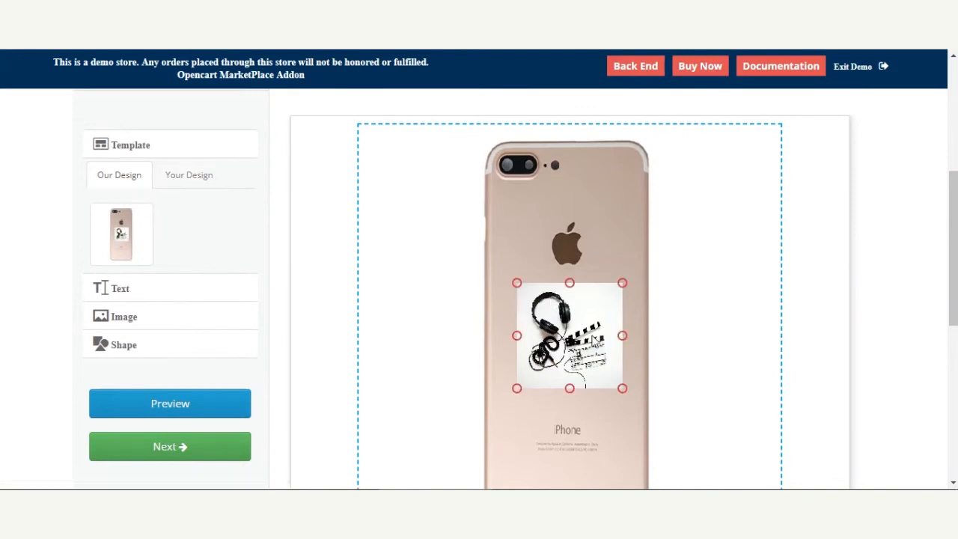
mouse_move(607, 321)
left_click(193, 177)
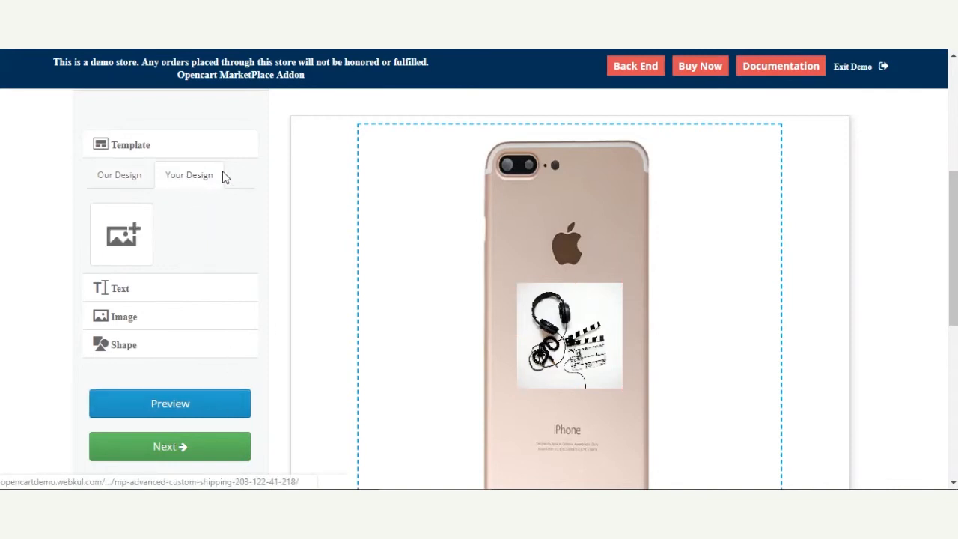
left_click(132, 229)
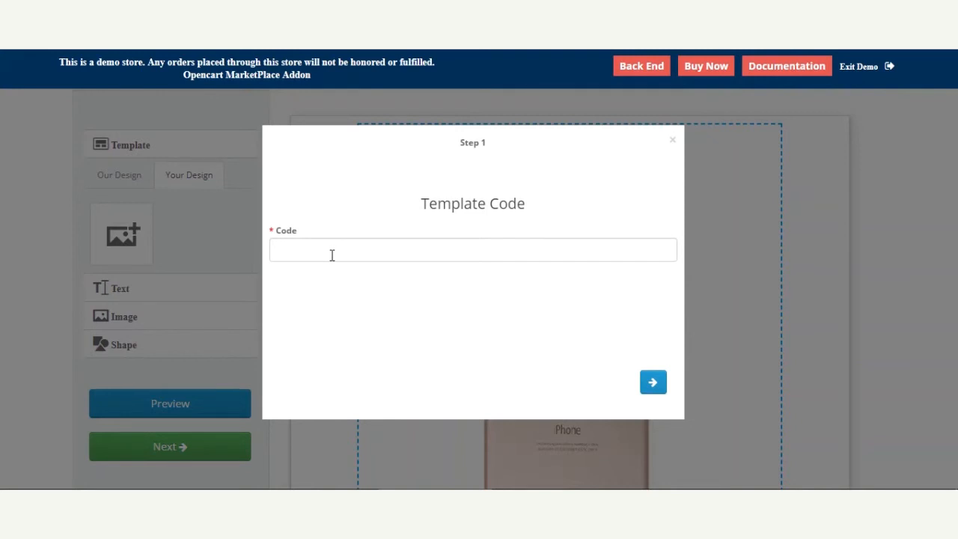
left_click(672, 142)
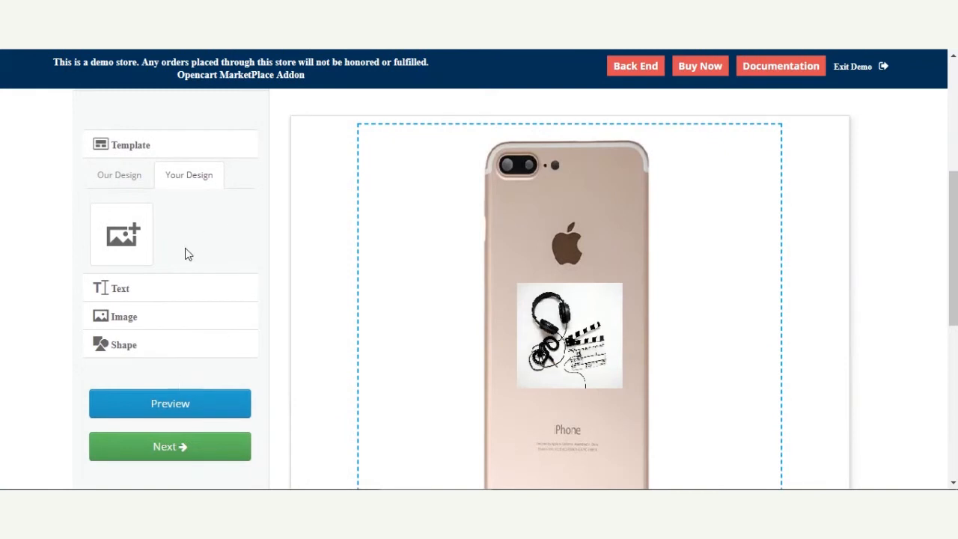
left_click(119, 179)
Add a text element below the picture on the phone back reading My Iphone
scroll(224, 322, "down", 2)
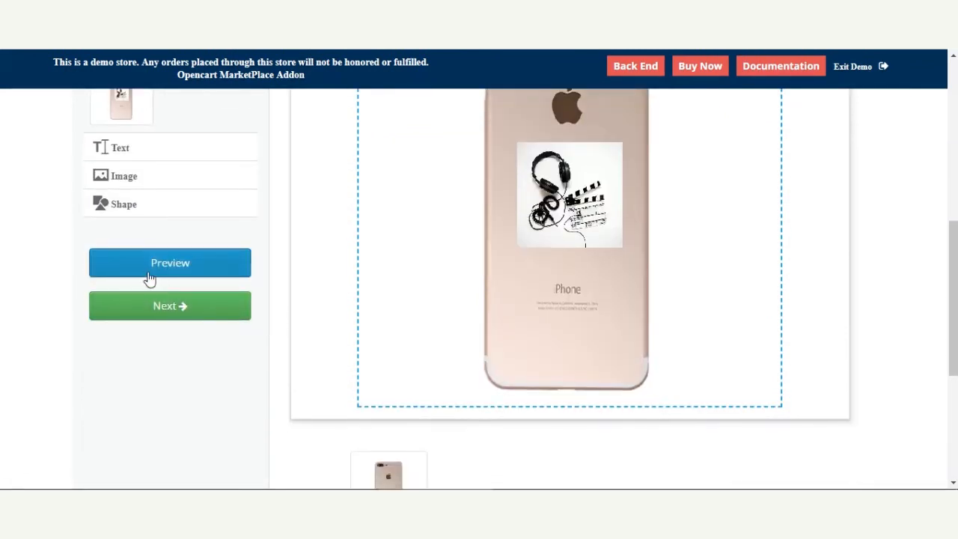
scroll(135, 244, "up", 1)
left_click(105, 217)
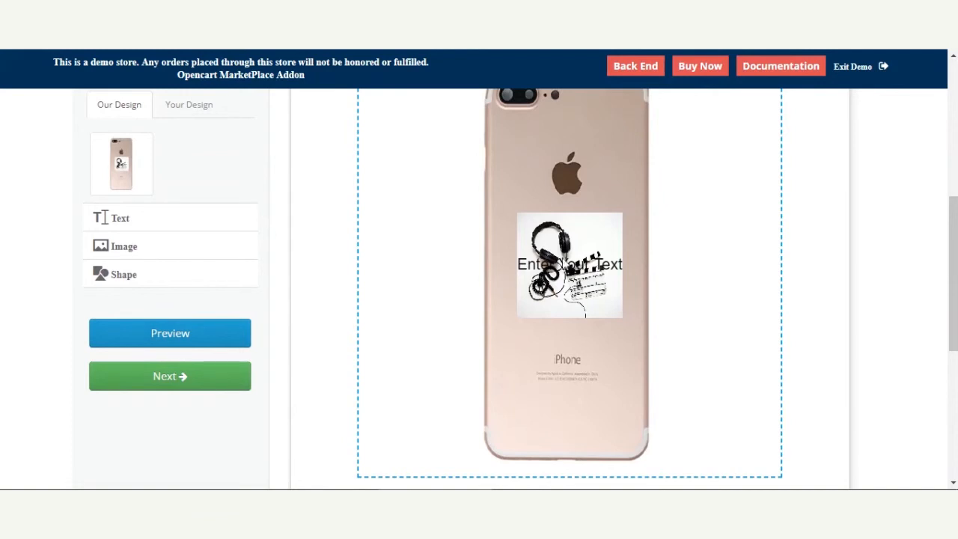
left_click_drag(574, 265, 575, 336)
left_click(587, 342)
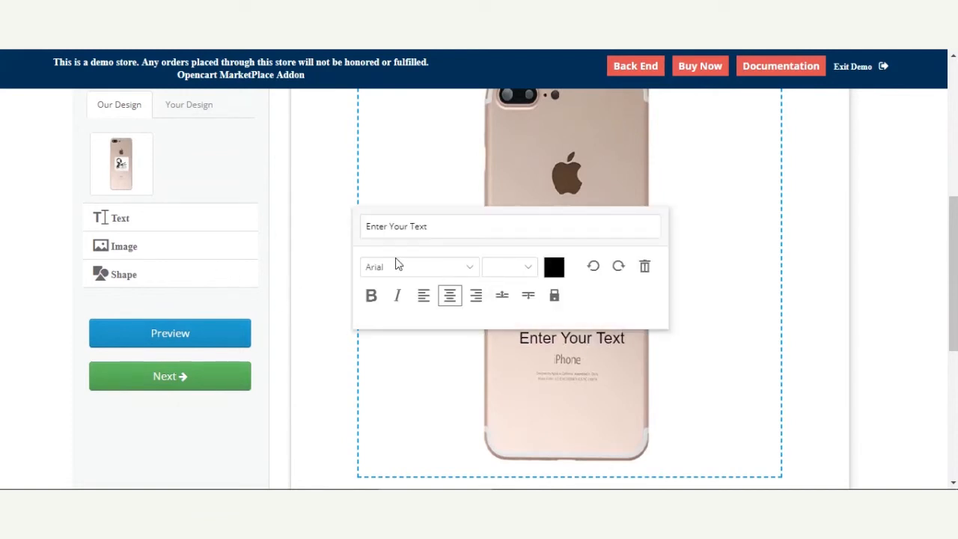
left_click_drag(442, 224, 297, 225)
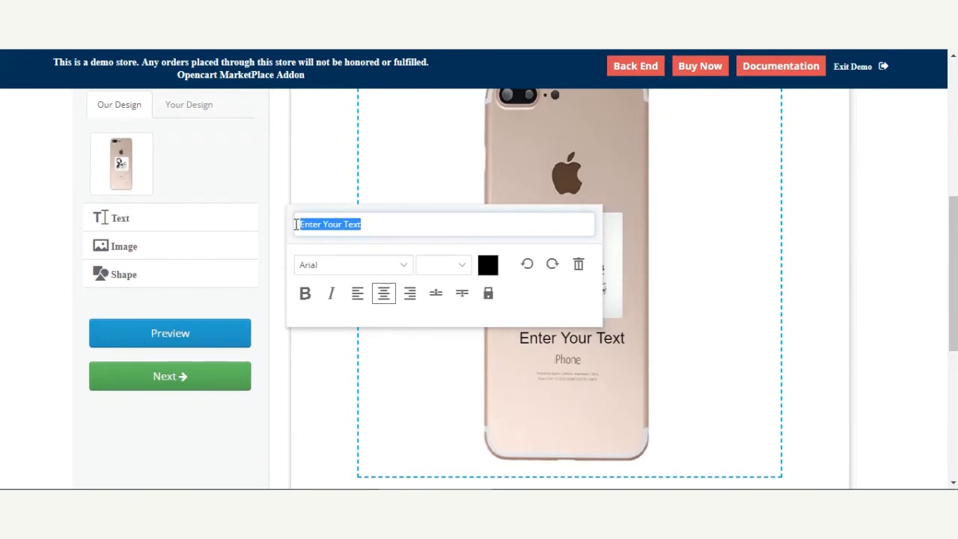
type("My Iphone")
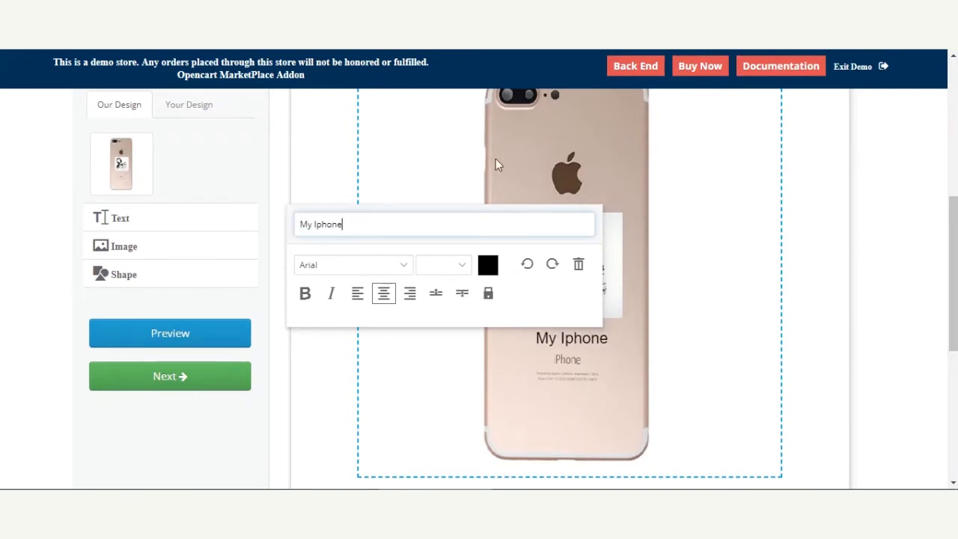
Search the online images for bulb
scroll(292, 387, "down", 4)
left_click_drag(260, 270, 258, 161)
scroll(157, 265, "up", 1)
scroll(158, 270, "up", 3)
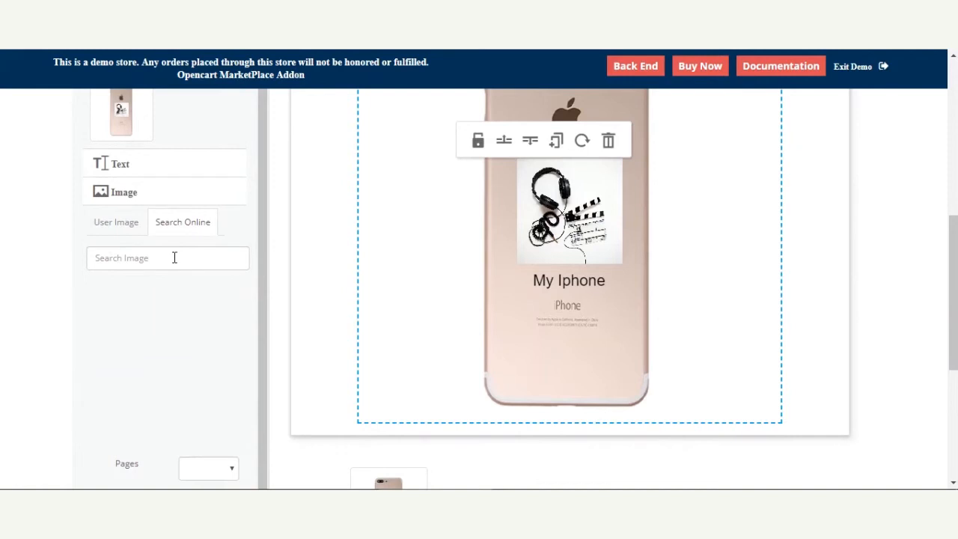
left_click(151, 257)
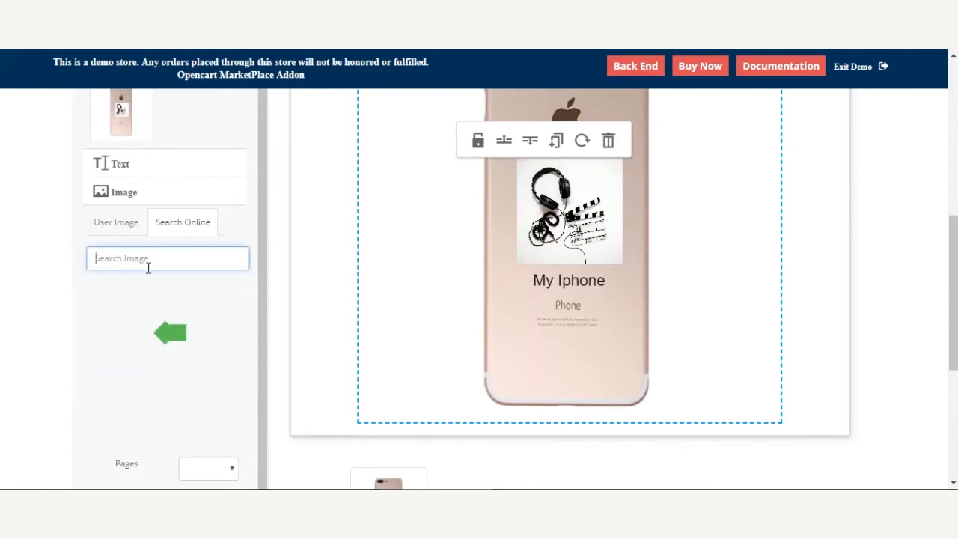
type("bulb")
left_click(121, 222)
Preview the customized phone cover design and close the preview
scroll(147, 448, "down", 3)
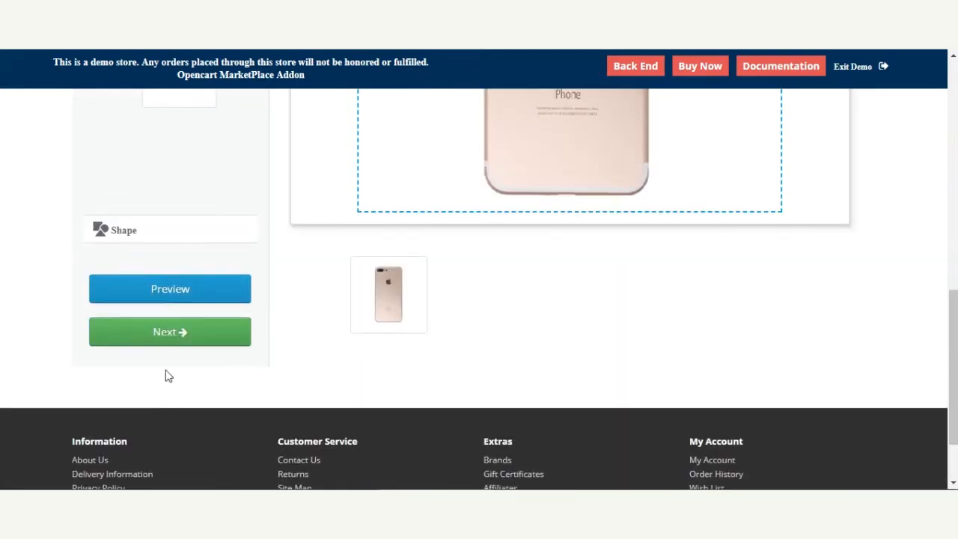
left_click(189, 294)
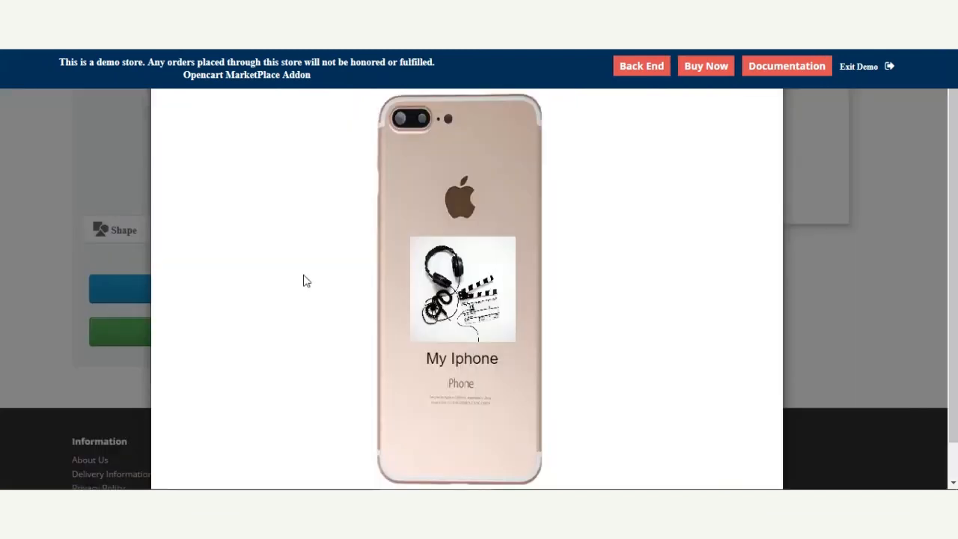
left_click(887, 180)
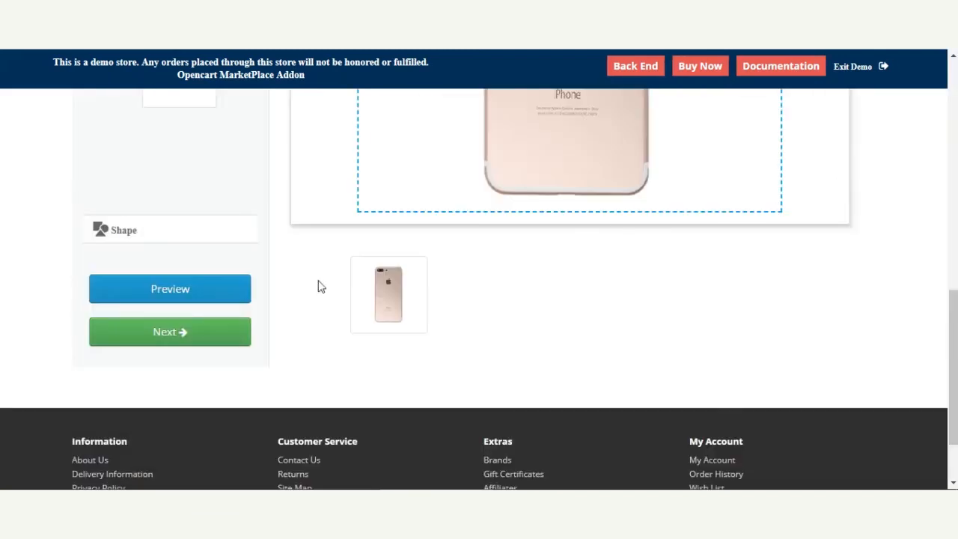
Save the changes to the customized phone cover design
left_click(174, 335)
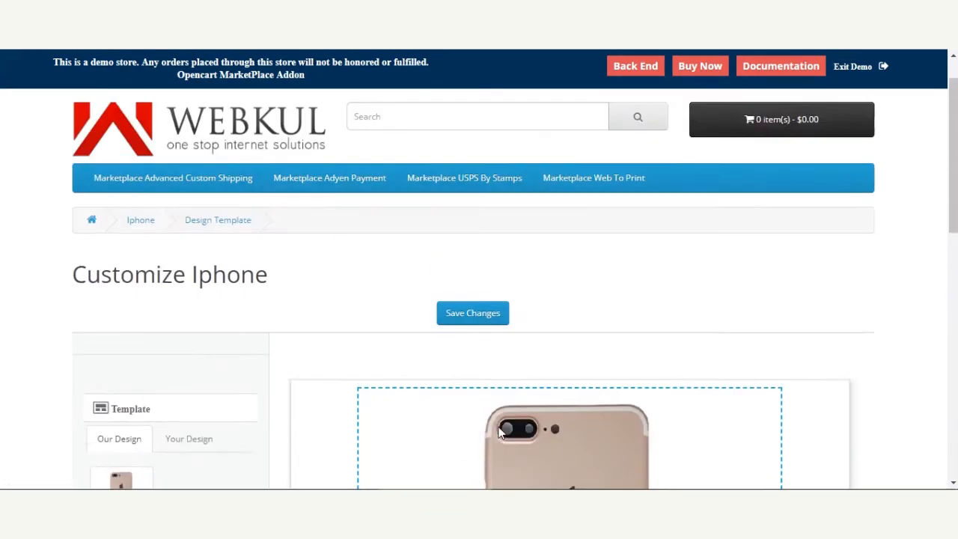
scroll(501, 428, "down", 2)
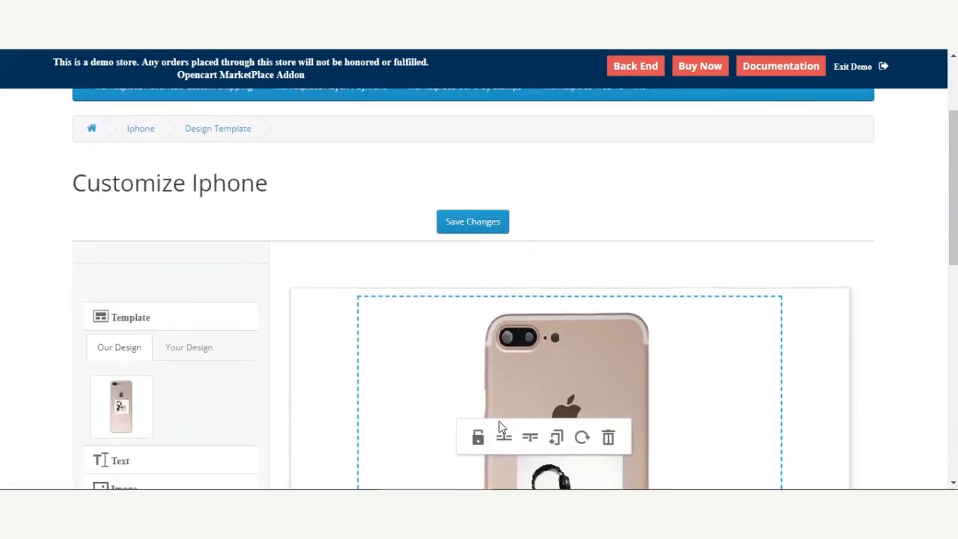
left_click(467, 223)
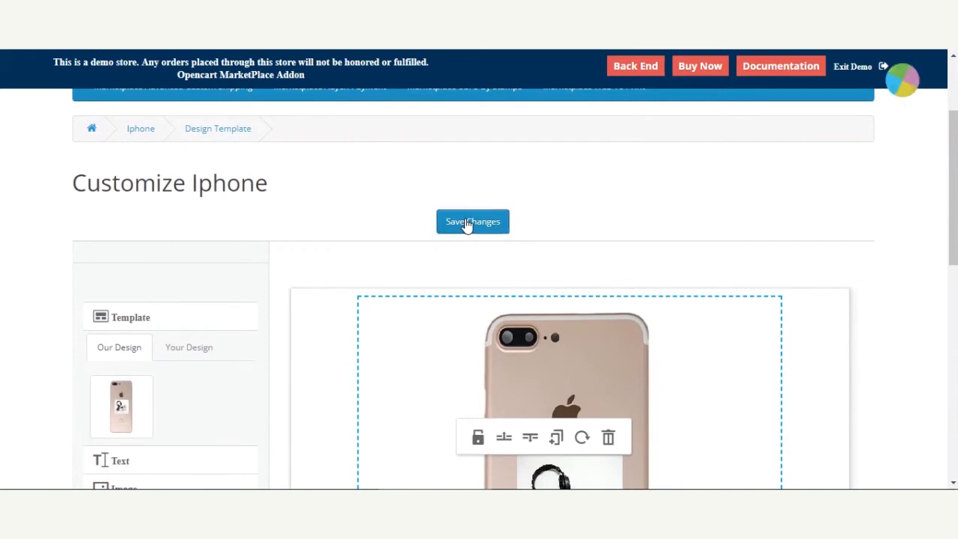
Continue from the design editor to the design review page
scroll(501, 350, "down", 1)
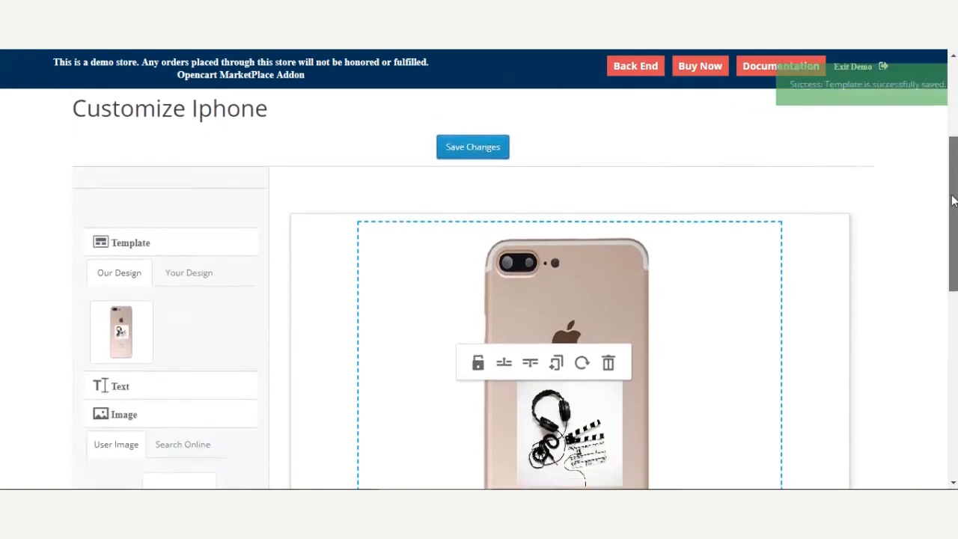
scroll(502, 351, "down", 3)
scroll(501, 351, "down", 4)
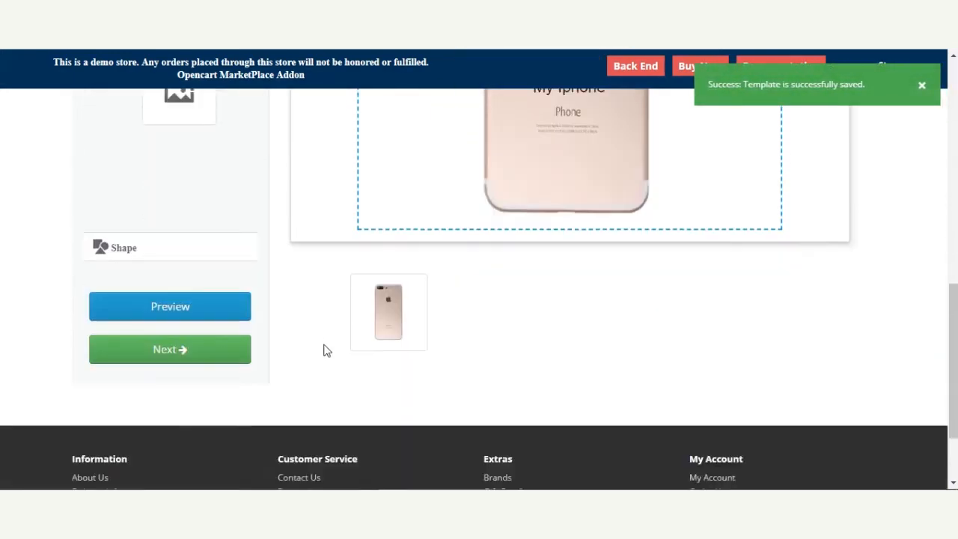
left_click(184, 264)
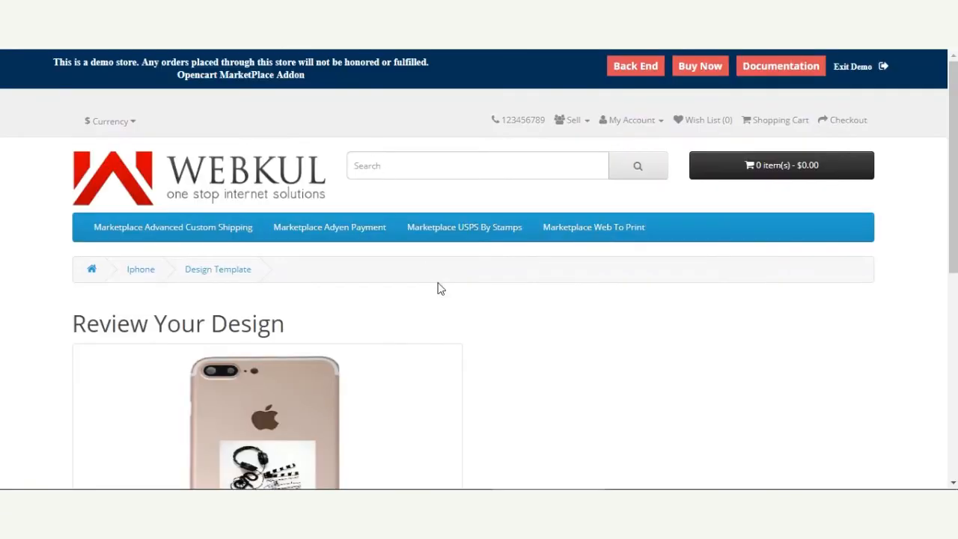
Approve the reviewed design, look over the checklist before finalizing, and continue to the product page
scroll(427, 275, "down", 2)
scroll(267, 299, "down", 1)
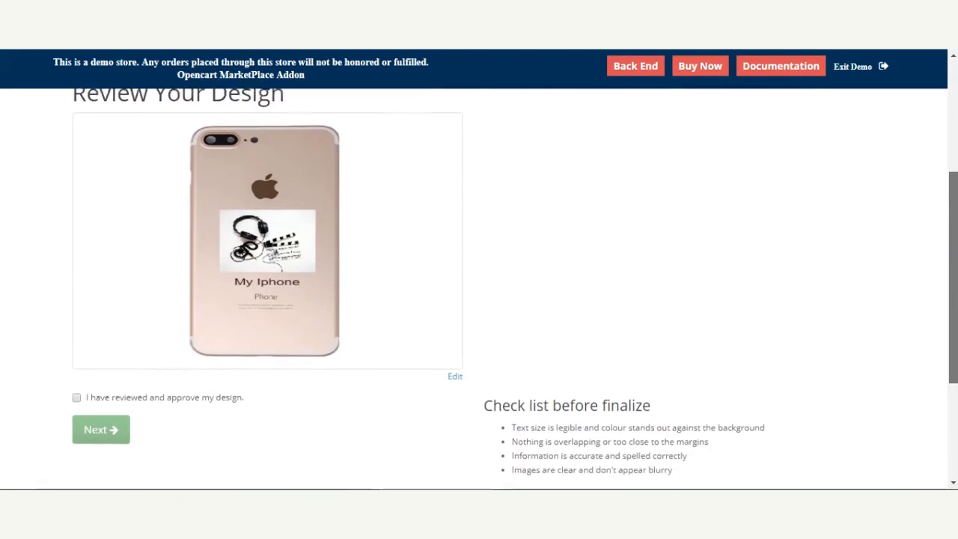
left_click(77, 385)
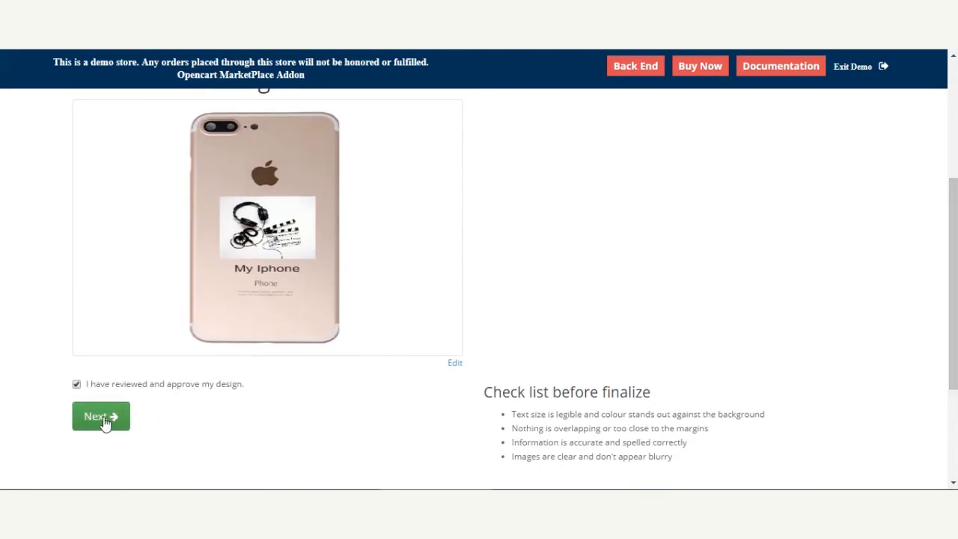
scroll(137, 412, "down", 2)
left_click_drag(521, 256, 635, 253)
left_click(598, 291)
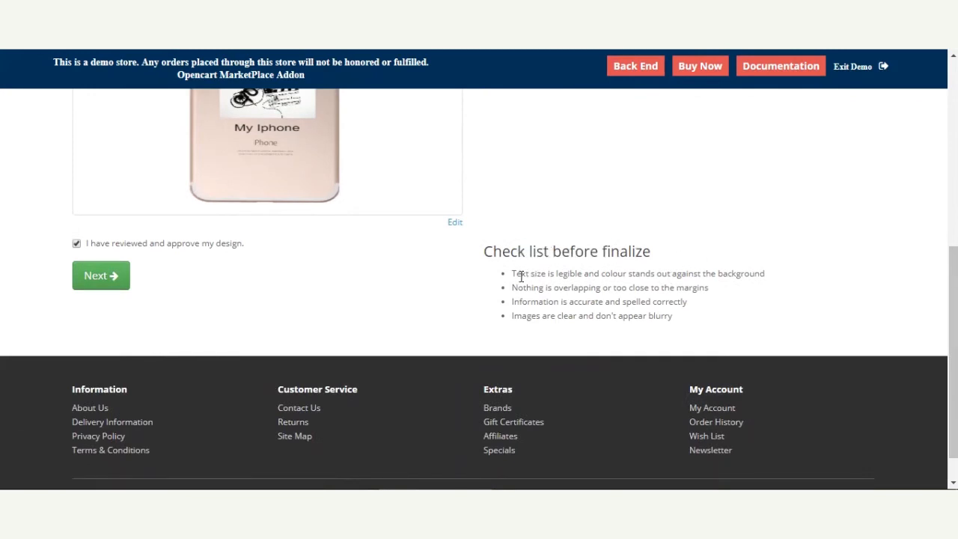
left_click_drag(522, 276, 642, 315)
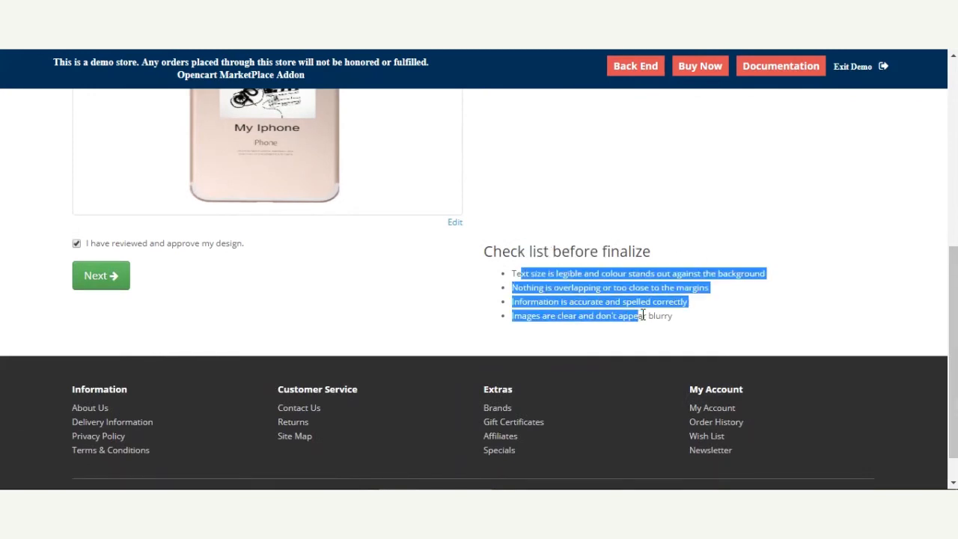
left_click(93, 280)
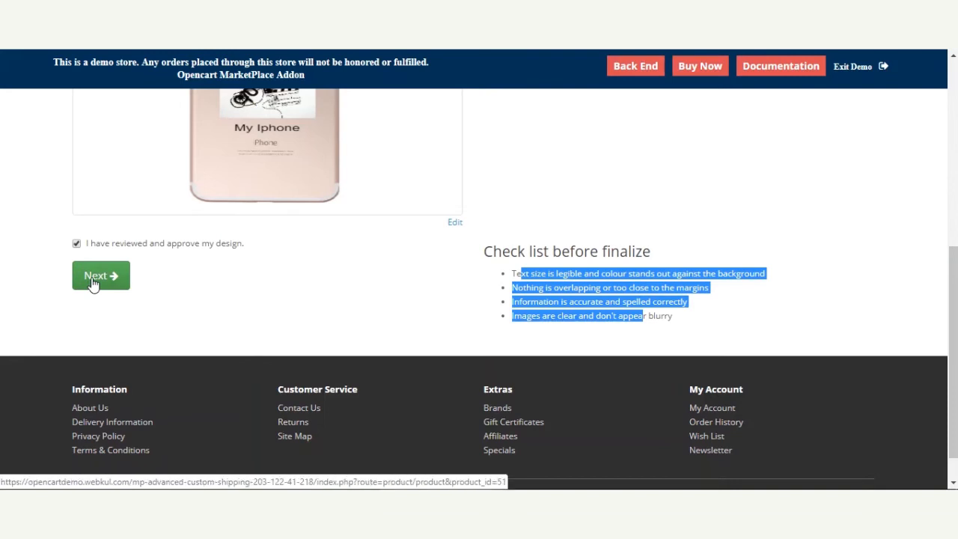
Add the customized Iphone to the shopping cart and open the cart summary
scroll(274, 310, "down", 2)
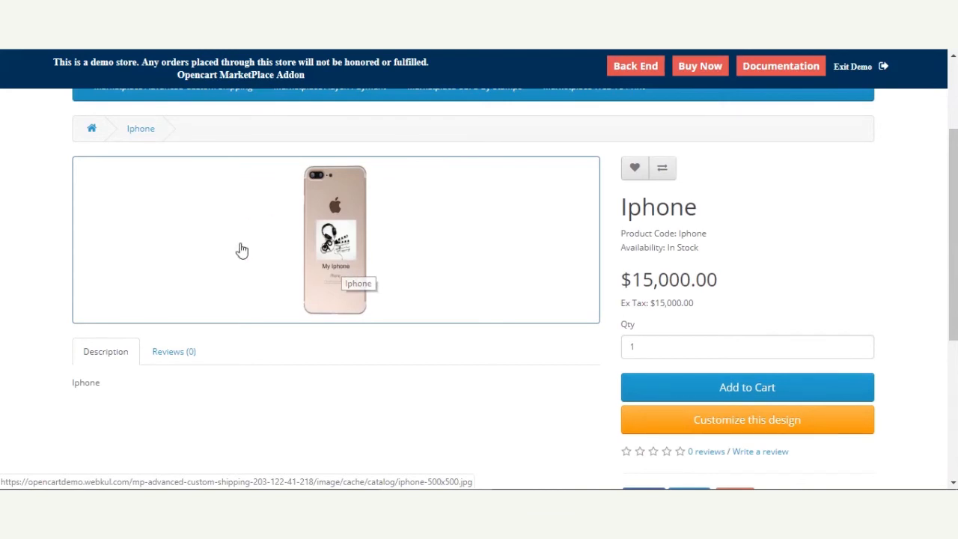
left_click(746, 396)
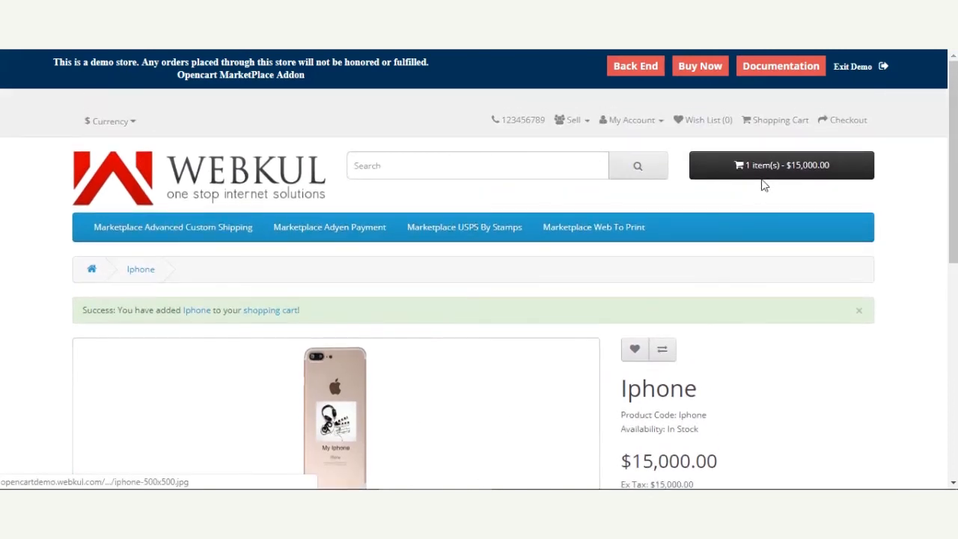
left_click(776, 166)
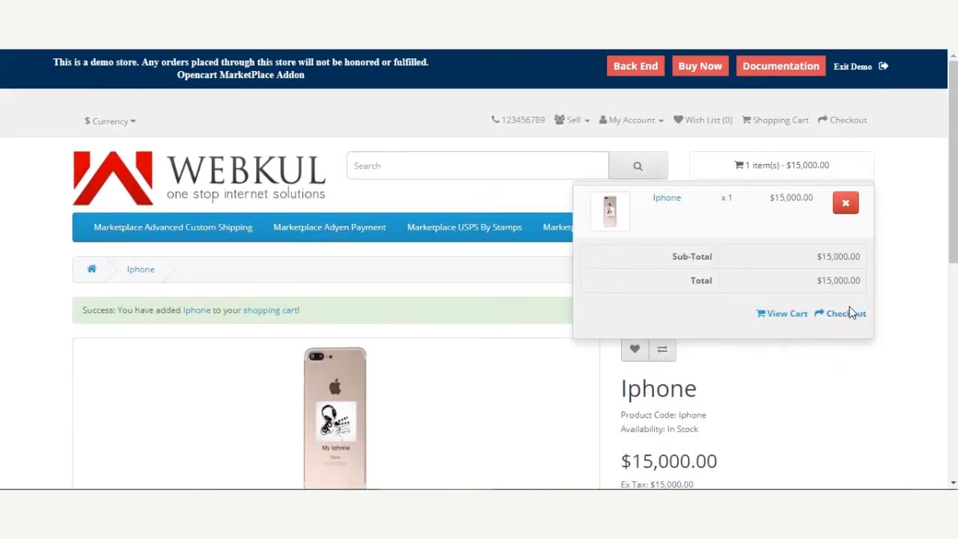